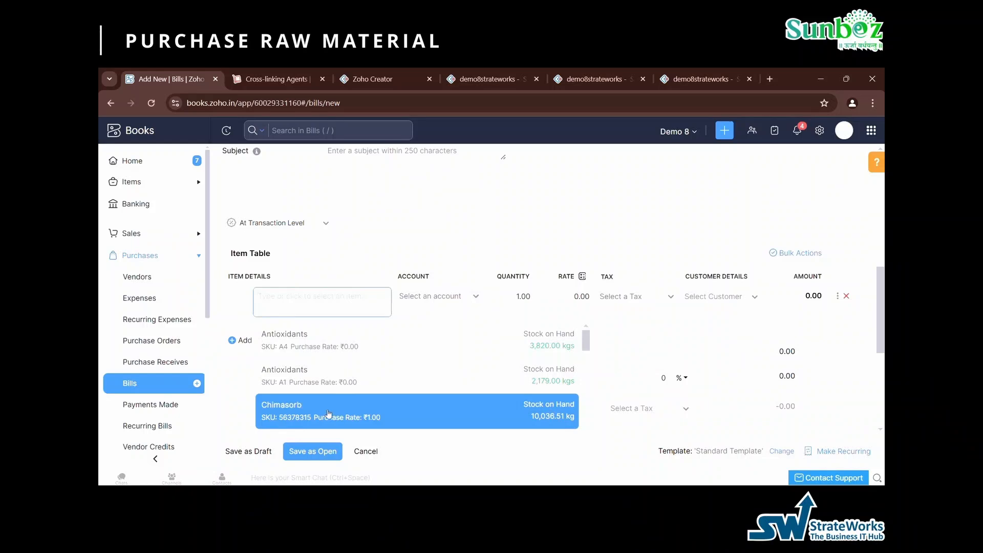
- Add Chimasorb to the bill's item table and enter Test-a1 as its batch reference and manufacturer batch number
{"action": "left_click", "coordinate": [328, 414]}
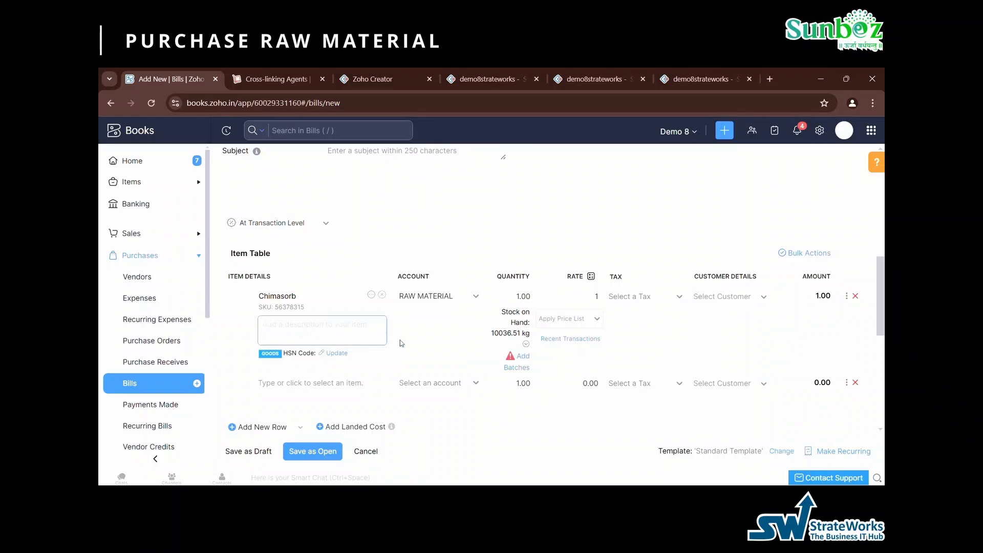
{"action": "left_click", "coordinate": [517, 365]}
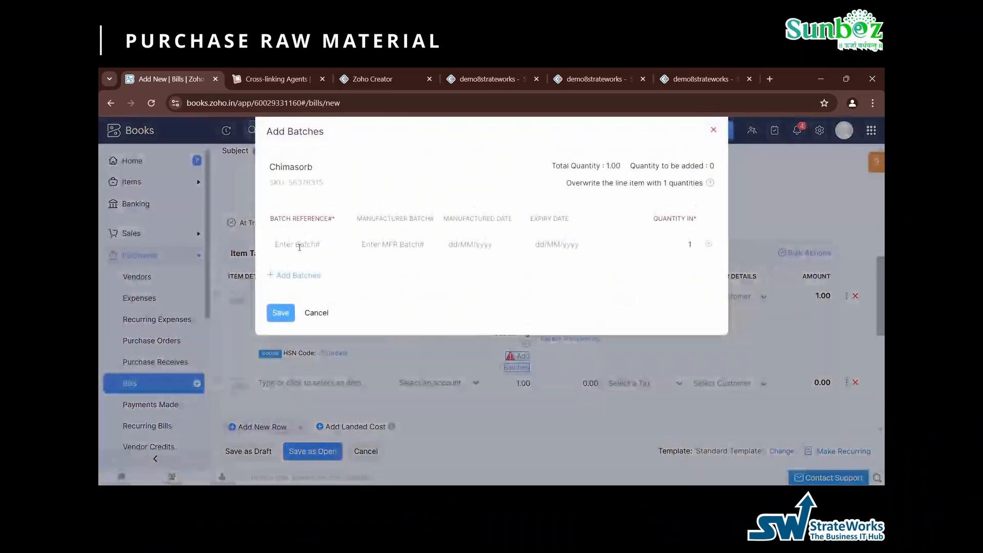
{"action": "left_click", "coordinate": [299, 245]}
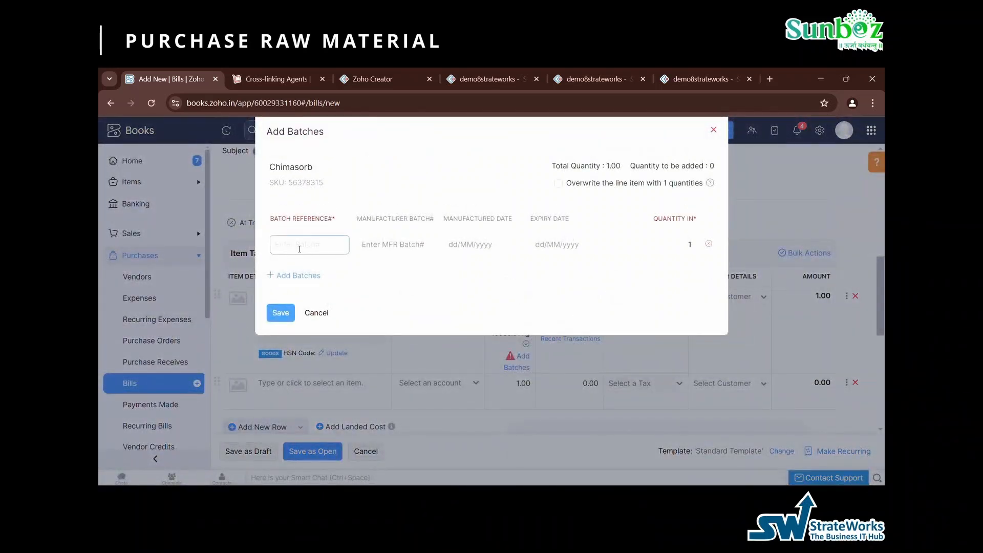
{"action": "type", "text": "Test-a1"}
{"action": "left_click_drag", "start_coordinate": [300, 247], "coordinate": [255, 248]}
{"action": "key", "text": "ctrl+c"}
{"action": "left_click", "coordinate": [404, 254]}
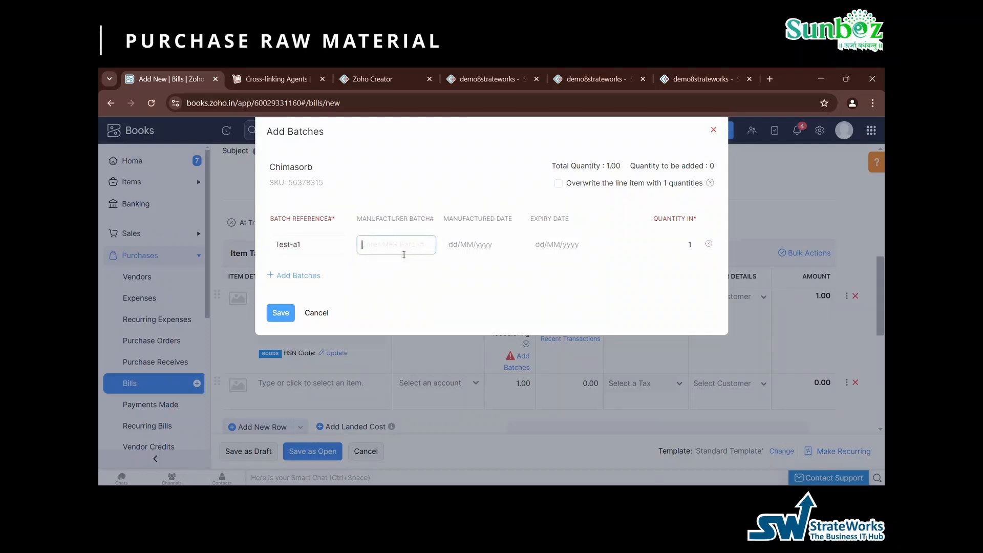
{"action": "key", "text": "ctrl+v"}
{"action": "left_click_drag", "start_coordinate": [389, 246], "coordinate": [357, 246]}
- Set the Chimasorb batch's manufactured date to 24/10/2024 and its expiry date to 07/11/2024
{"action": "left_click", "coordinate": [455, 241]}
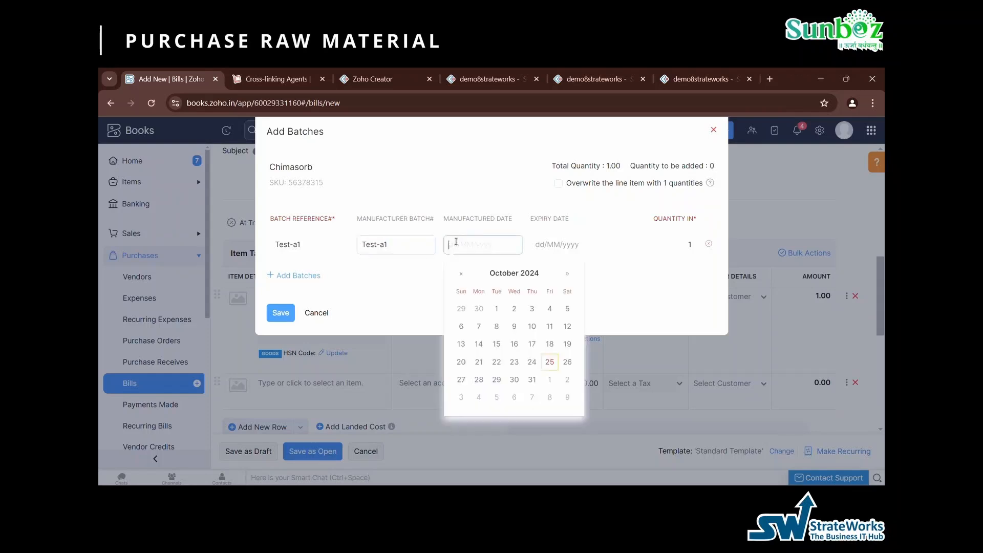
{"action": "left_click", "coordinate": [550, 367]}
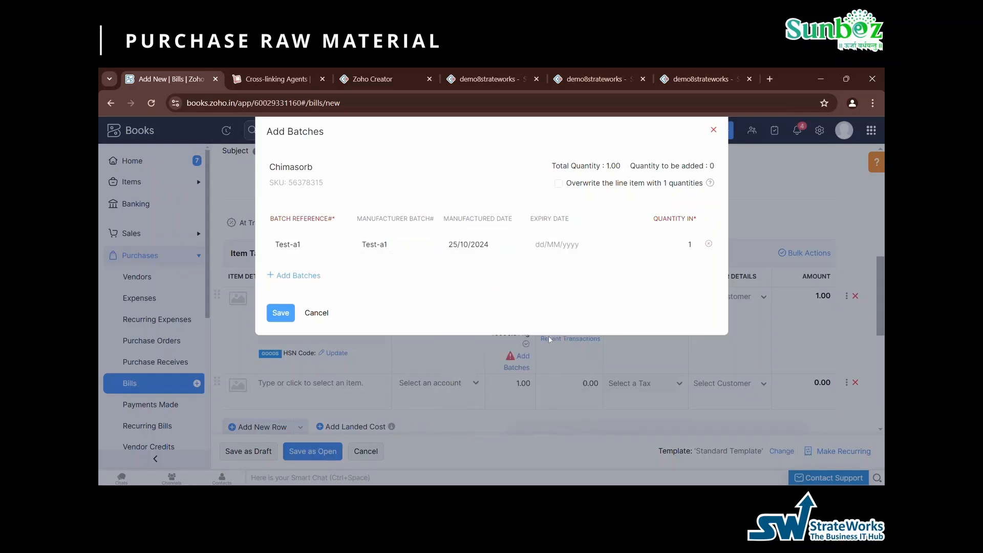
{"action": "left_click", "coordinate": [481, 245]}
{"action": "left_click", "coordinate": [532, 360]}
{"action": "left_click", "coordinate": [567, 251]}
{"action": "left_click", "coordinate": [619, 396]}
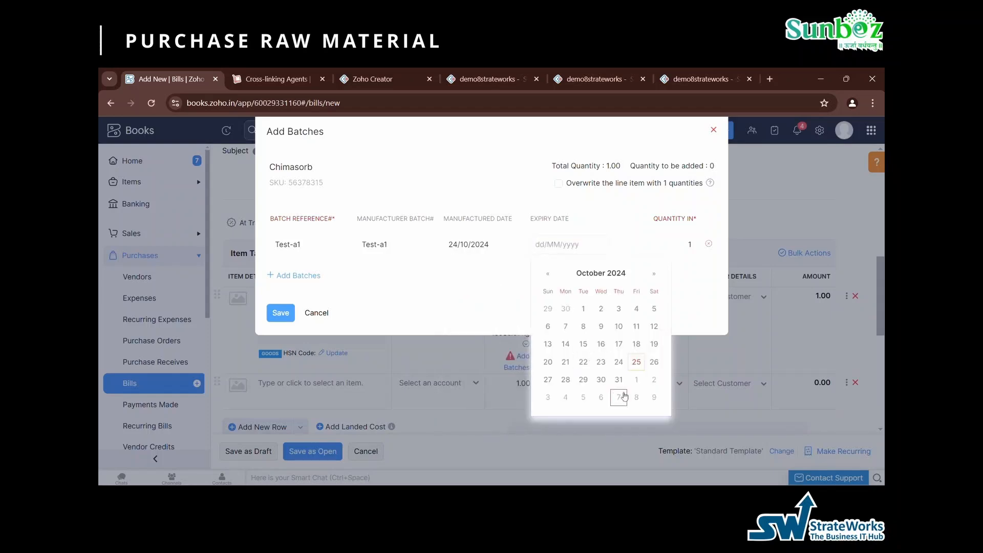
- Set the batch quantity to 1000, overwrite the line item quantity with it, and save the batch
{"action": "left_click", "coordinate": [690, 252]}
{"action": "type", "text": "000"}
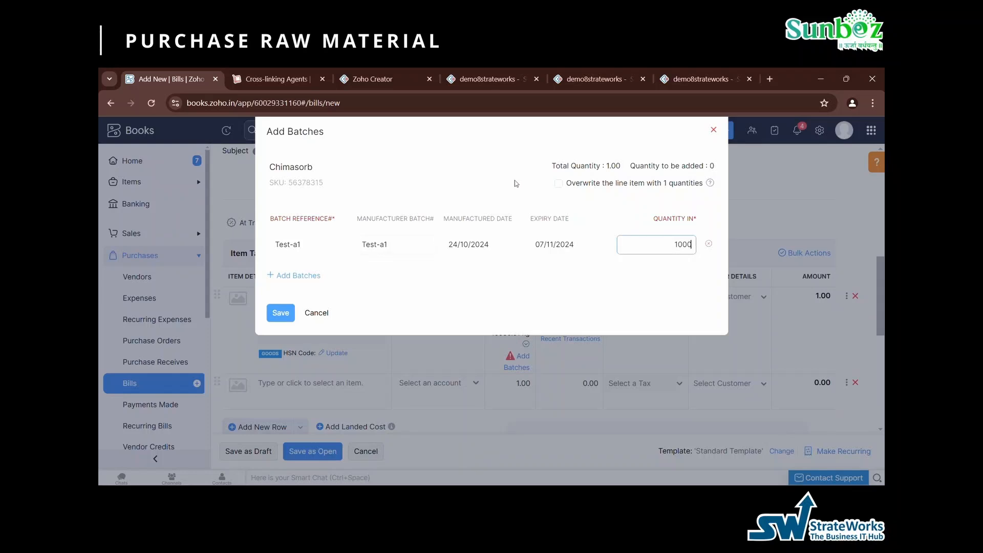
{"action": "left_click", "coordinate": [562, 185]}
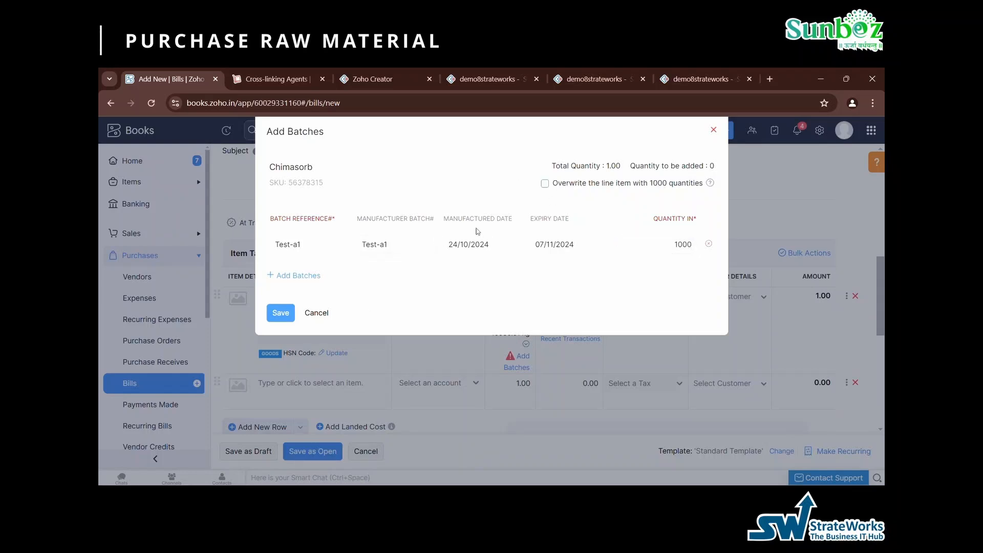
{"action": "left_click", "coordinate": [545, 183]}
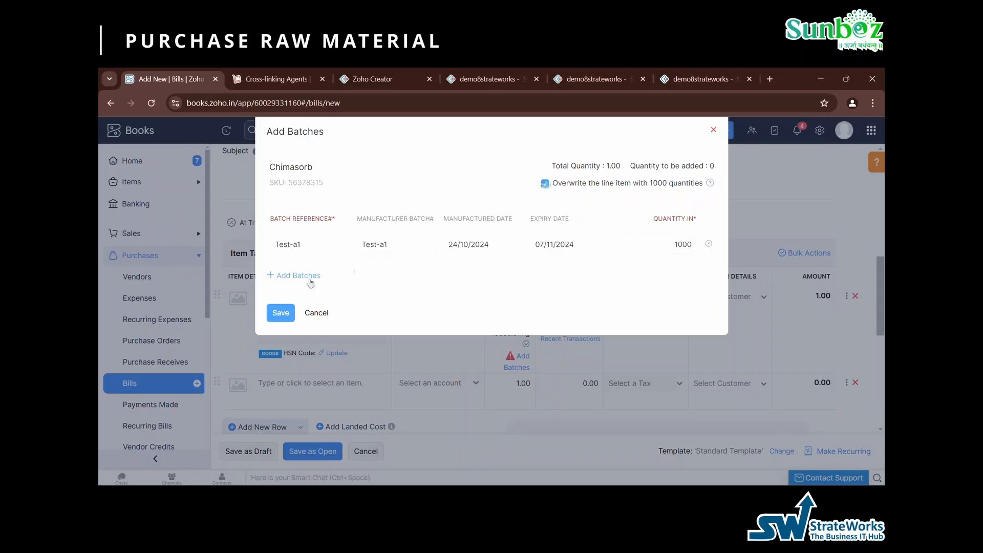
{"action": "left_click", "coordinate": [290, 313]}
- Set the Chimasorb rate to 120 and save the bill as open
{"action": "left_click", "coordinate": [574, 304]}
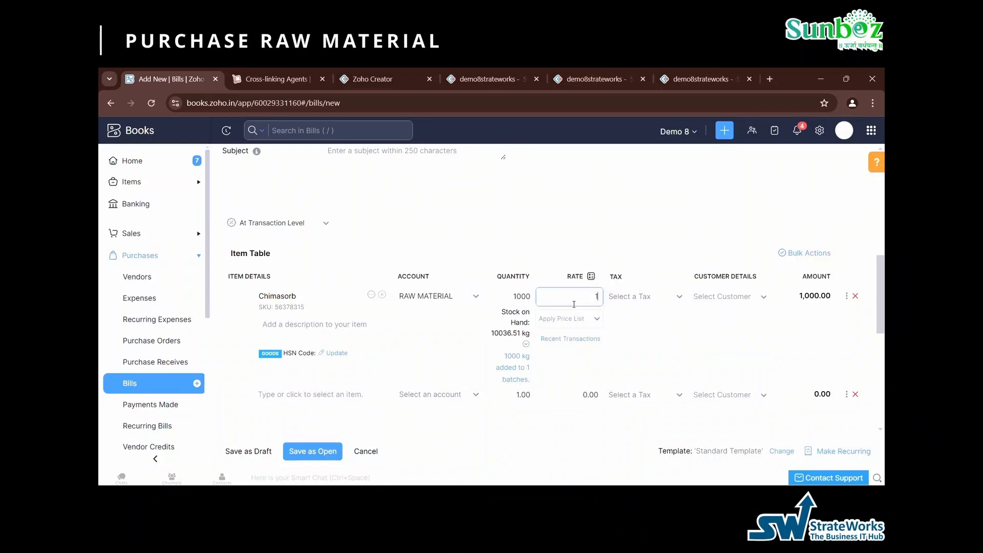
{"action": "type", "text": "120"}
{"action": "left_click", "coordinate": [607, 222]}
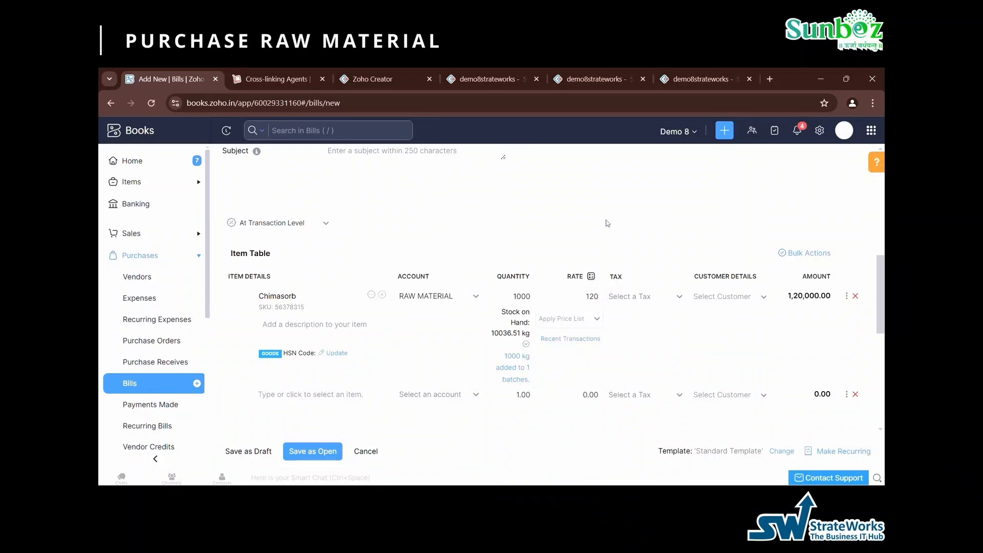
{"action": "scroll", "coordinate": [607, 223], "scroll_direction": "down", "scroll_amount": 2}
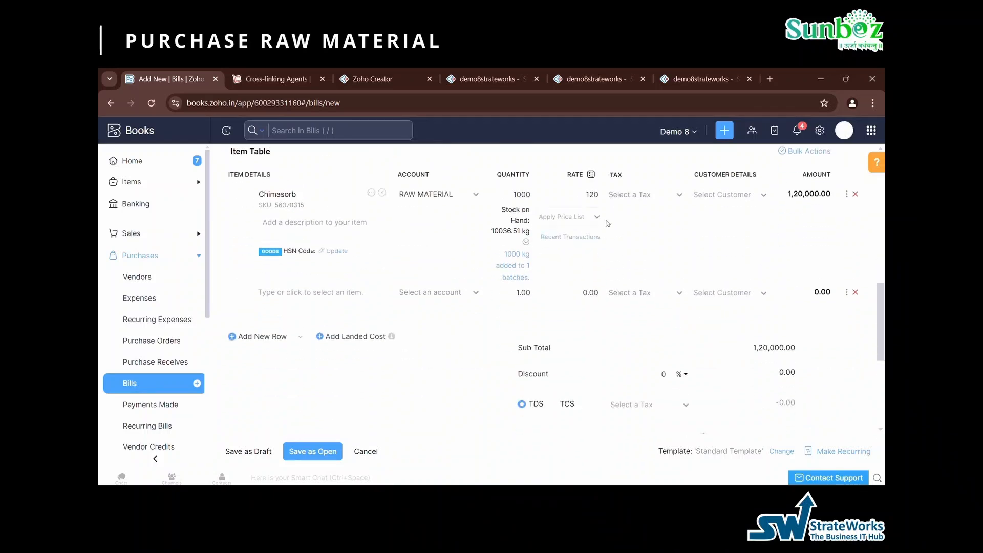
{"action": "left_click", "coordinate": [305, 462]}
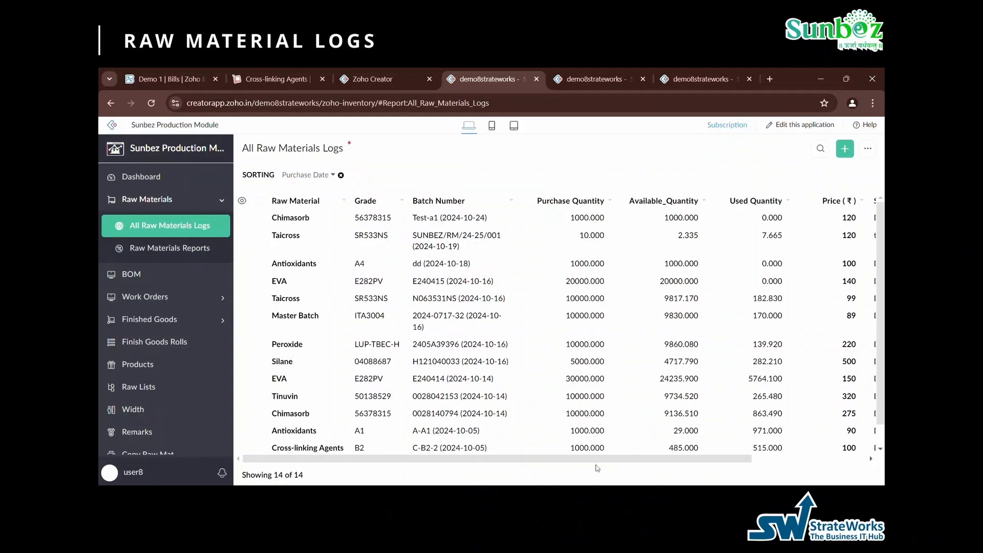
- Review the rows and columns of the All Raw Materials Logs report and open Raw Materials Reports
{"action": "scroll", "coordinate": [597, 456], "scroll_direction": "down", "scroll_amount": 1}
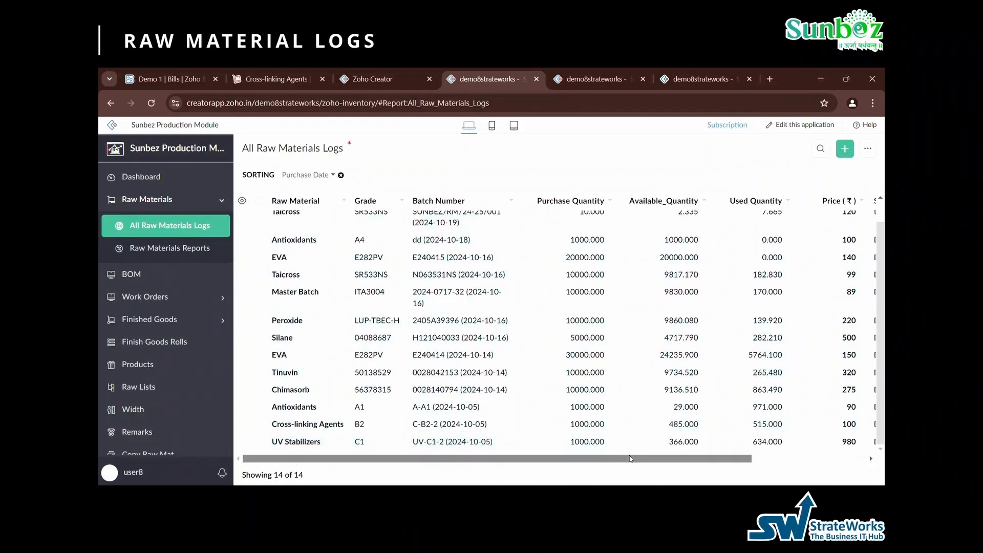
{"action": "scroll", "coordinate": [615, 458], "scroll_direction": "up", "scroll_amount": 1}
{"action": "left_click_drag", "start_coordinate": [638, 463], "coordinate": [798, 470]}
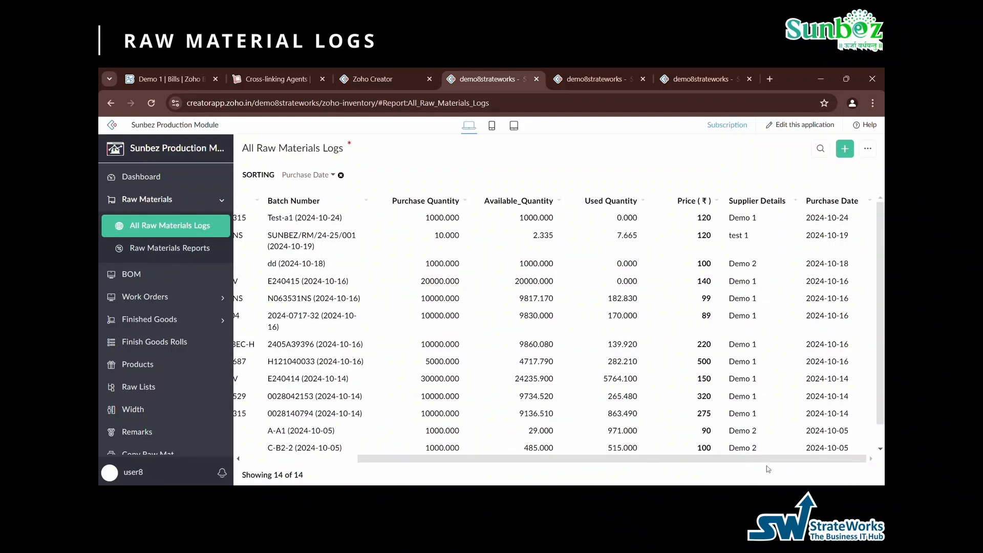
{"action": "left_click_drag", "start_coordinate": [721, 461], "coordinate": [583, 460]}
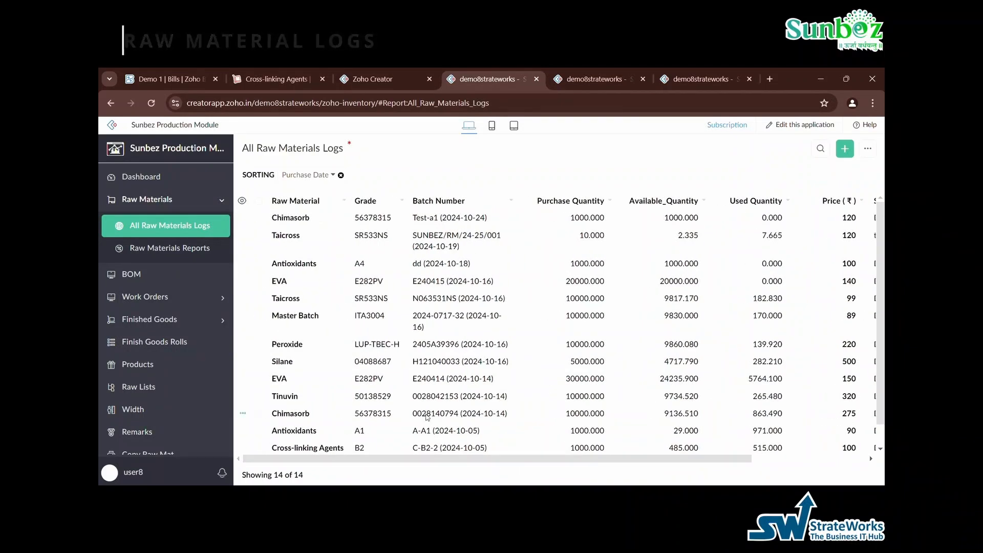
{"action": "left_click", "coordinate": [173, 251]}
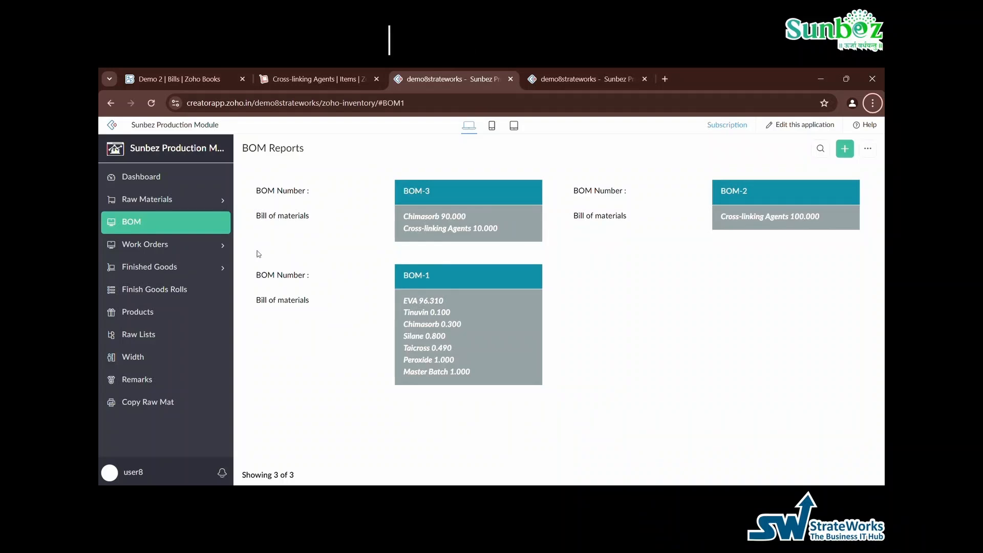
- Start a new bill of materials numbered BOM-7 and add Chimasorb with a proportion of 100%
{"action": "mouse_move", "coordinate": [861, 180]}
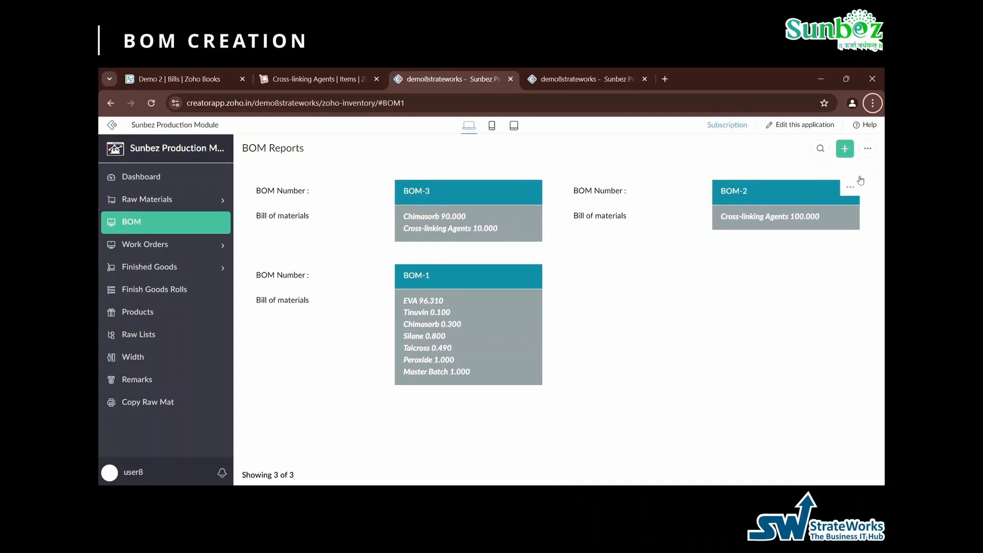
{"action": "left_click", "coordinate": [845, 148]}
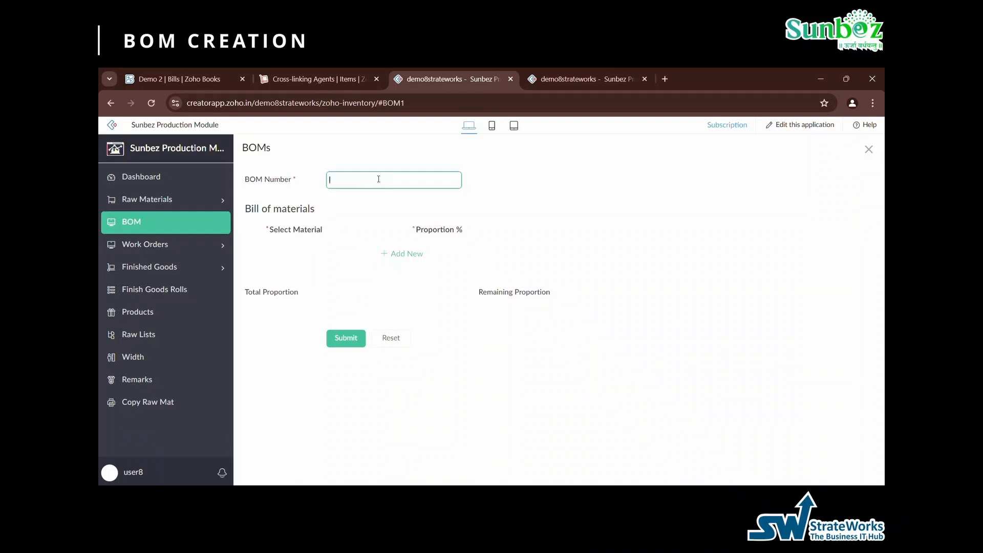
{"action": "type", "text": "BOM-7"}
{"action": "left_click", "coordinate": [402, 253]}
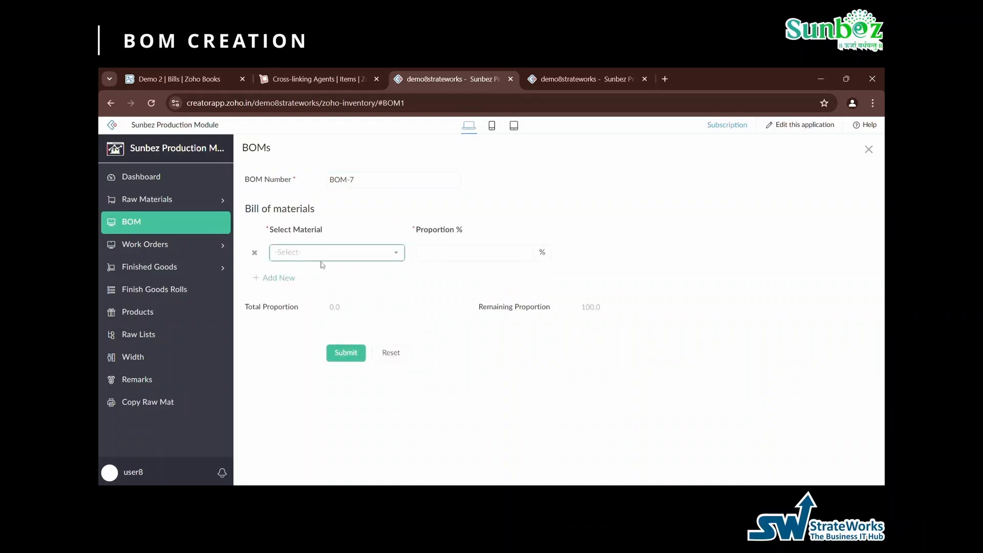
{"action": "left_click", "coordinate": [309, 253]}
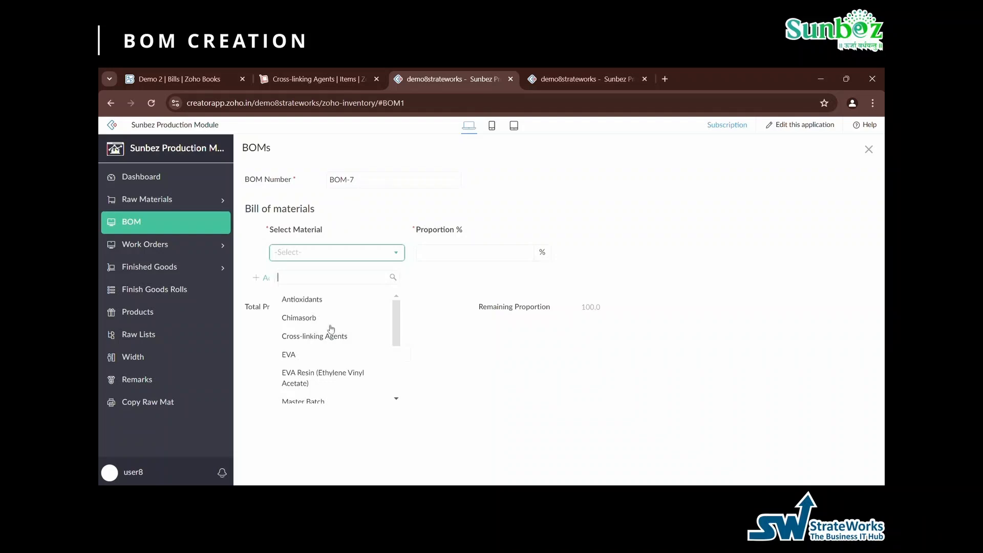
{"action": "left_click", "coordinate": [302, 318]}
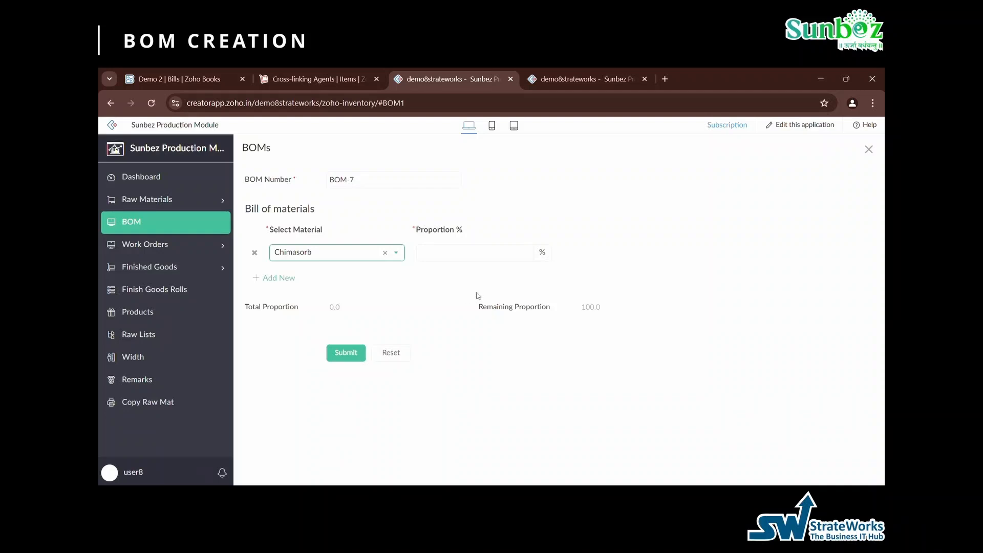
{"action": "left_click", "coordinate": [493, 256]}
{"action": "type", "text": "100"}
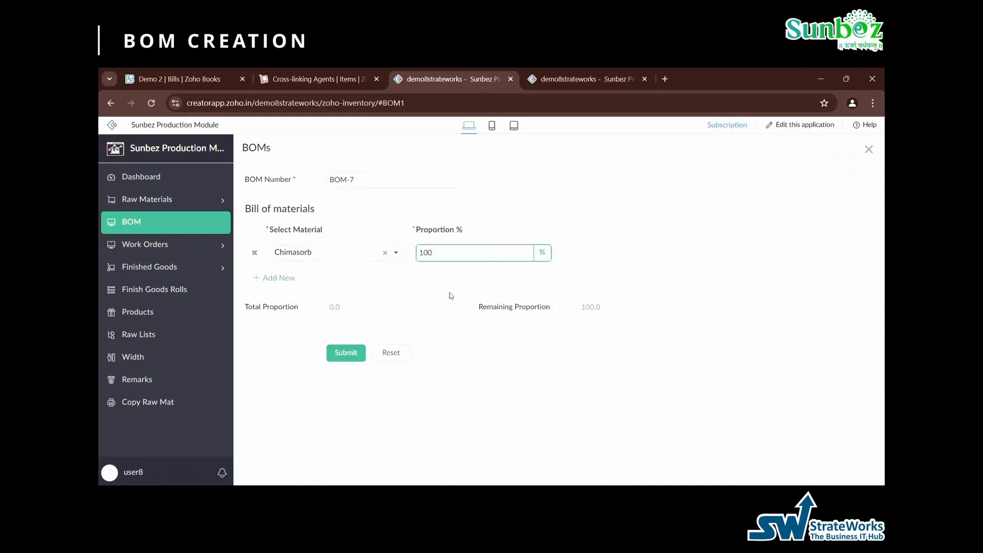
- Try to submit BOM-7 with the Chimasorb proportion set to 99%
{"action": "key", "text": "ctrl+a"}
{"action": "type", "text": "99"}
{"action": "left_click", "coordinate": [343, 350]}
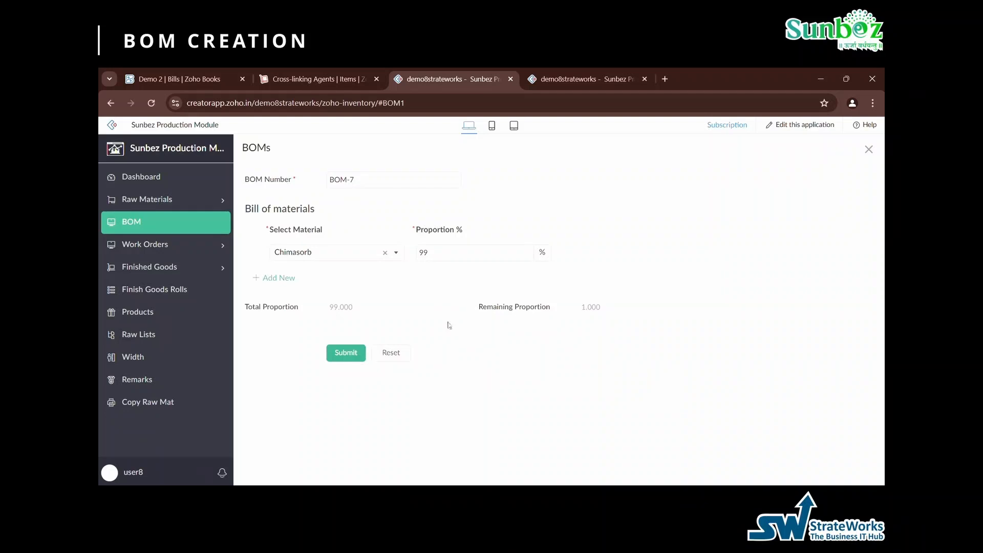
- Set the Chimasorb proportion to 100% and submit BOM-7
{"action": "left_click", "coordinate": [454, 257]}
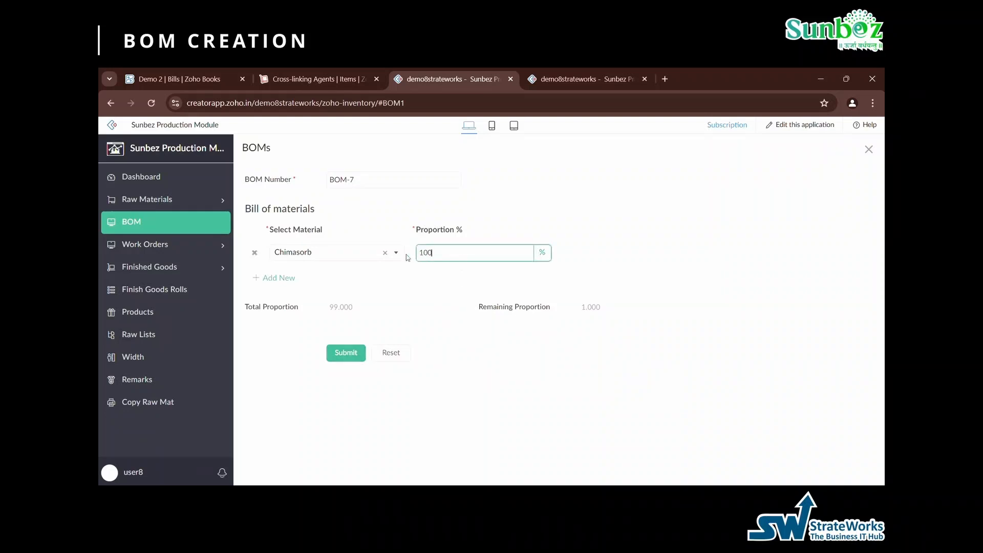
{"action": "type", "text": "100"}
{"action": "left_click", "coordinate": [354, 355]}
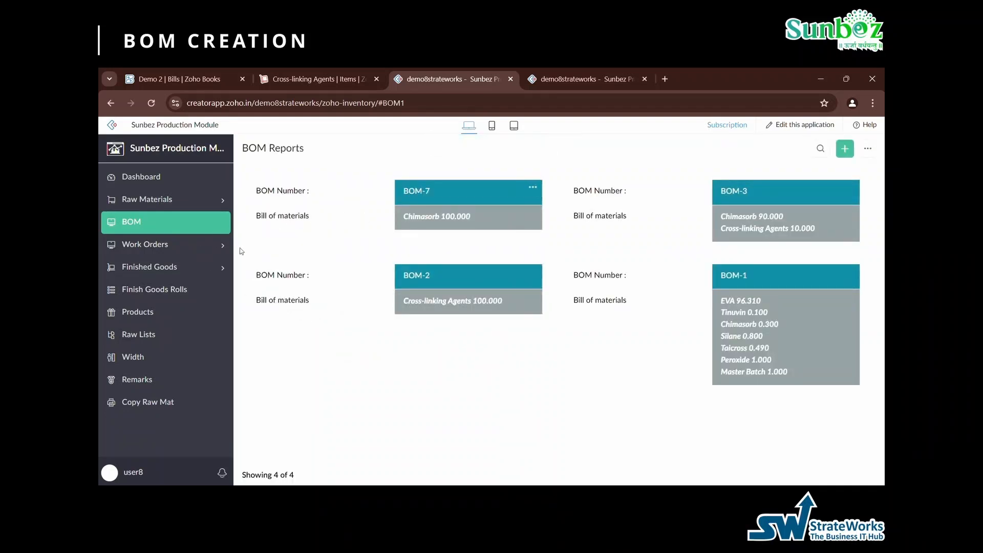
- Start a new work order for product EVA with a total batch quantity of 100 and BOM-7 as its BOM number
{"action": "left_click", "coordinate": [138, 245]}
{"action": "left_click", "coordinate": [155, 275]}
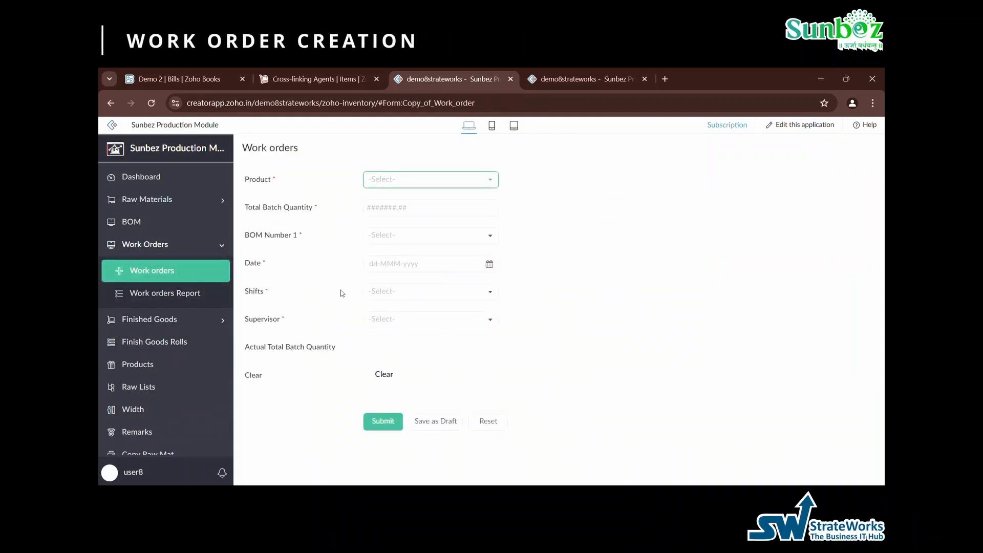
{"action": "left_click", "coordinate": [414, 188]}
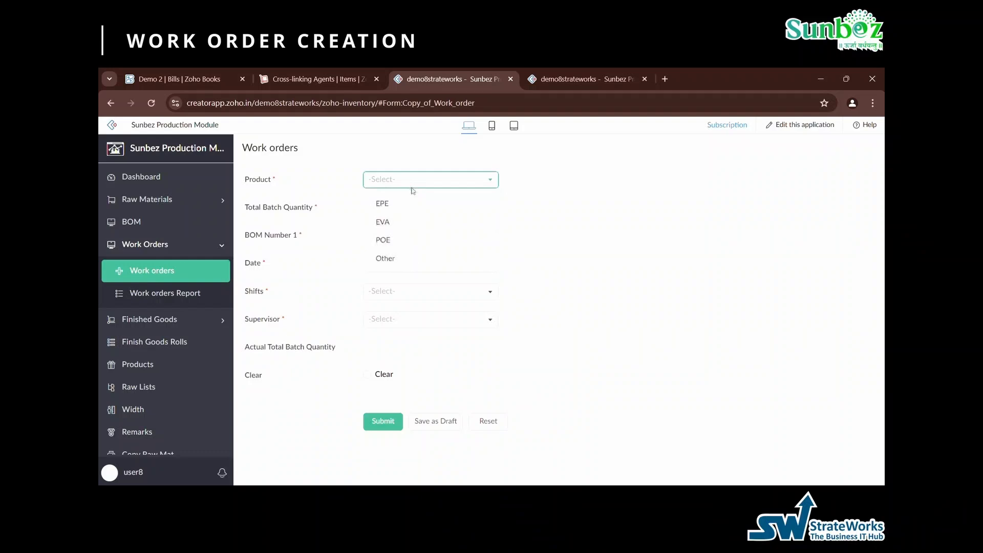
{"action": "left_click", "coordinate": [411, 222]}
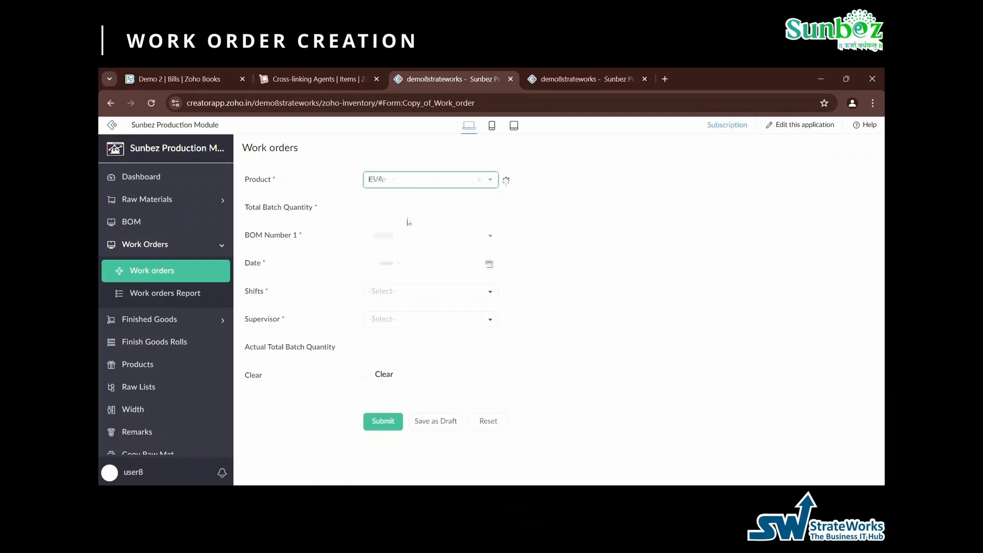
{"action": "left_click", "coordinate": [400, 210]}
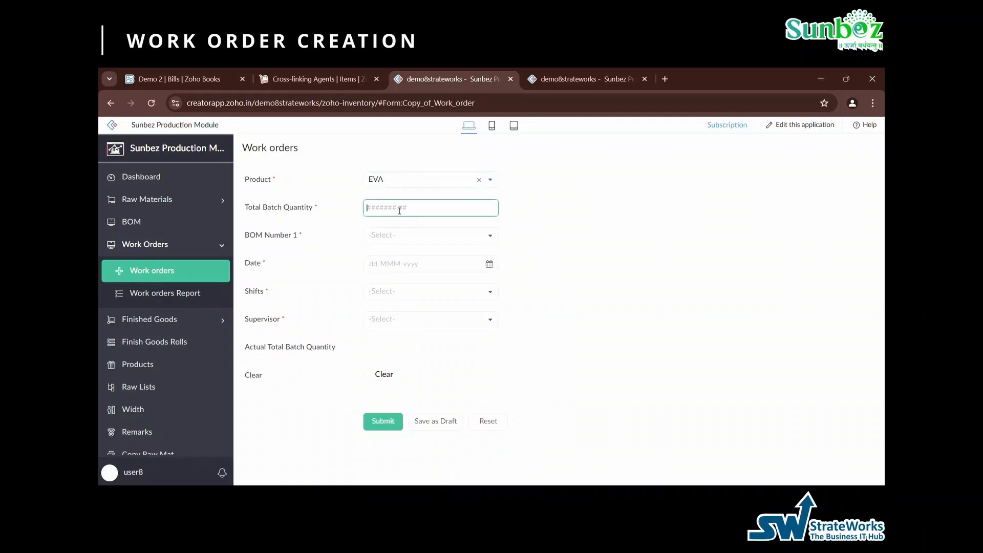
{"action": "type", "text": "100"}
{"action": "left_click", "coordinate": [379, 233]}
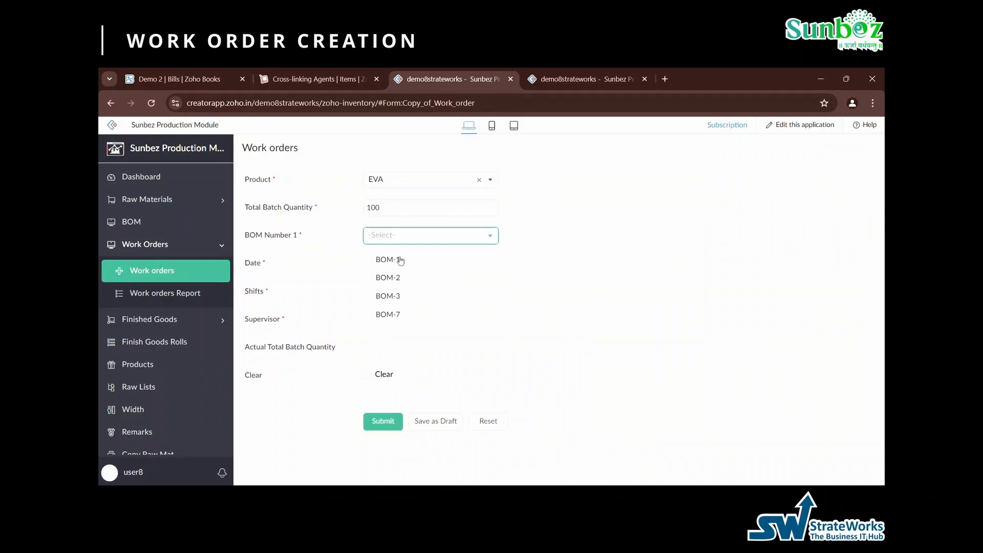
{"action": "left_click", "coordinate": [409, 317]}
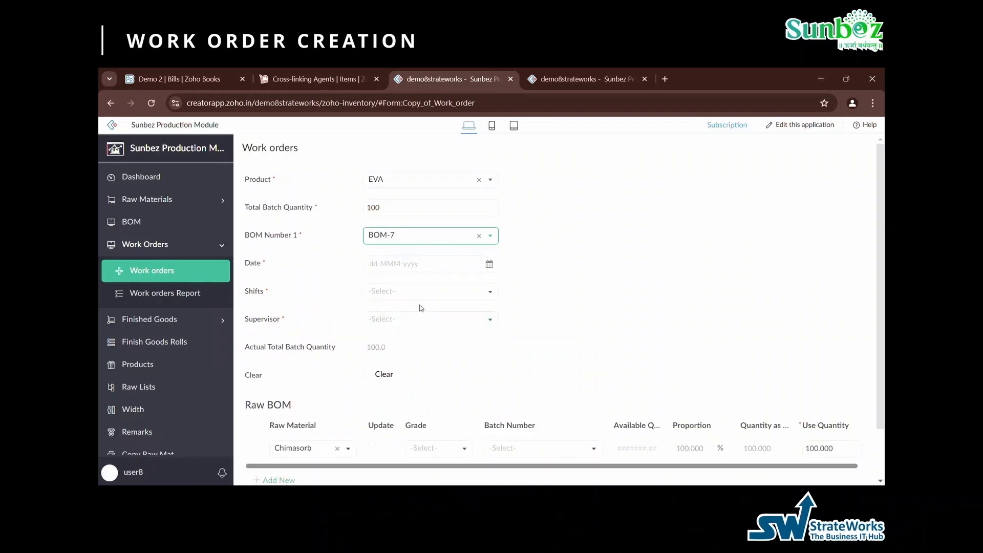
- Check the Chimasorb line in the raw BOM and set the work order's date to 25-Oct-2024
{"action": "scroll", "coordinate": [421, 308], "scroll_direction": "down", "scroll_amount": 1}
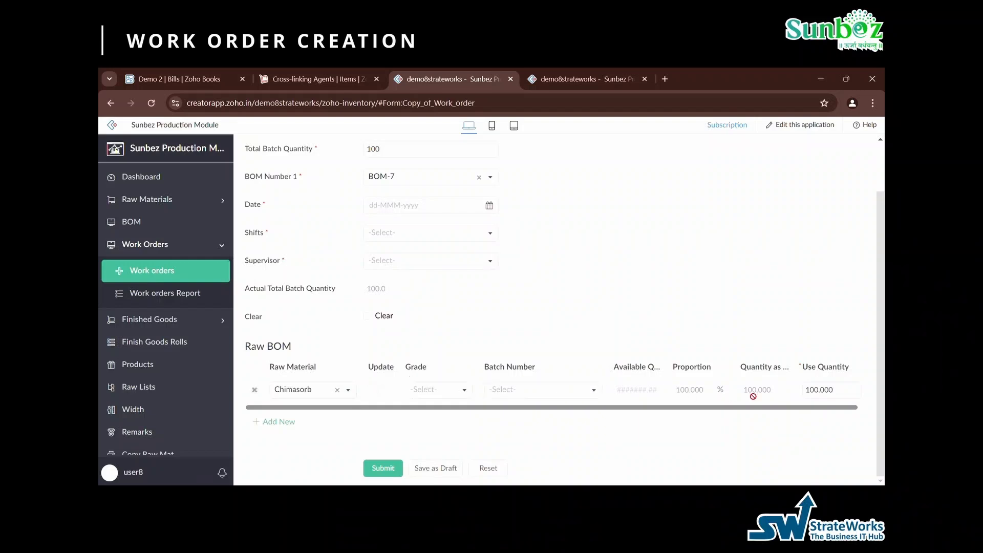
{"action": "scroll", "coordinate": [531, 285], "scroll_direction": "up", "scroll_amount": 2}
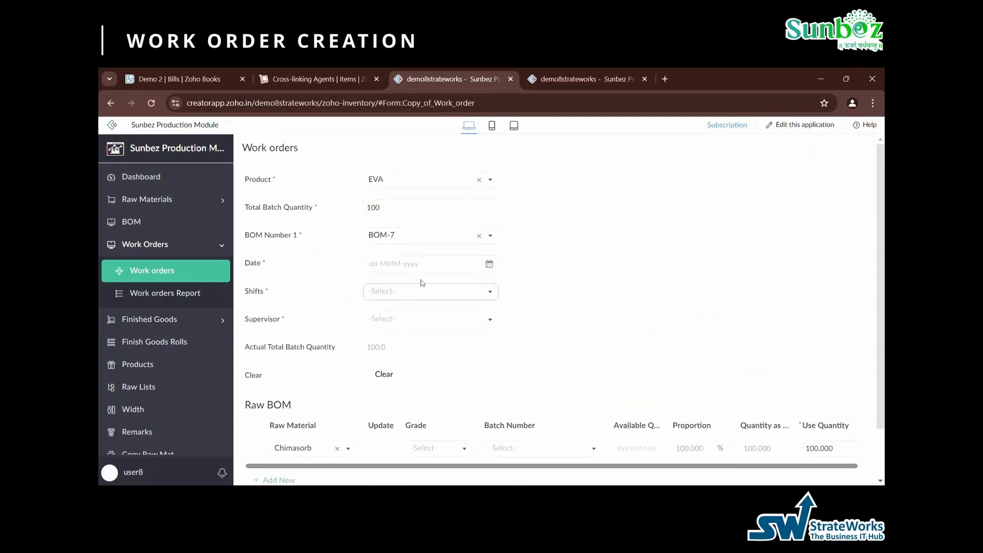
{"action": "left_click", "coordinate": [402, 265]}
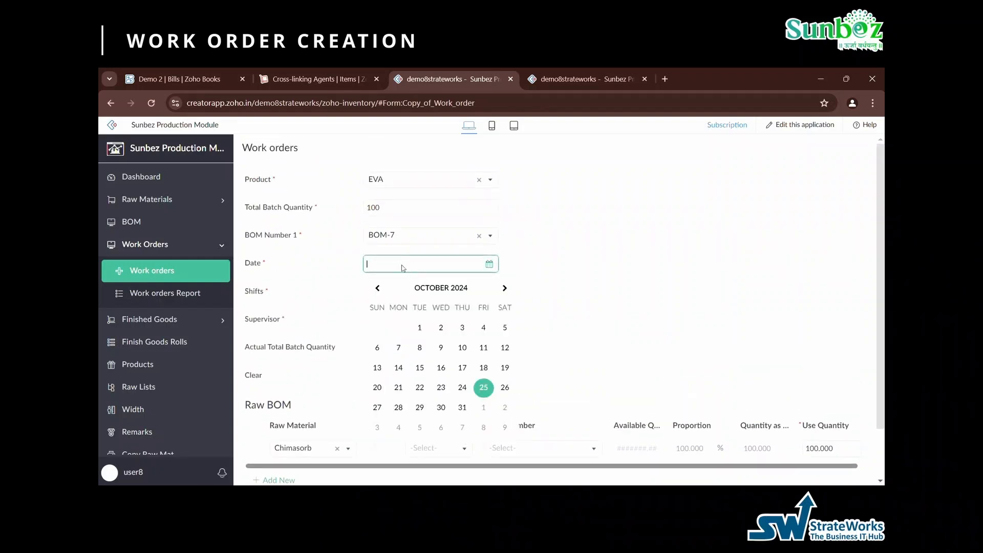
{"action": "left_click", "coordinate": [484, 388]}
- Set the shift to B and choose one of its shift batch numbers
{"action": "left_click", "coordinate": [414, 291]}
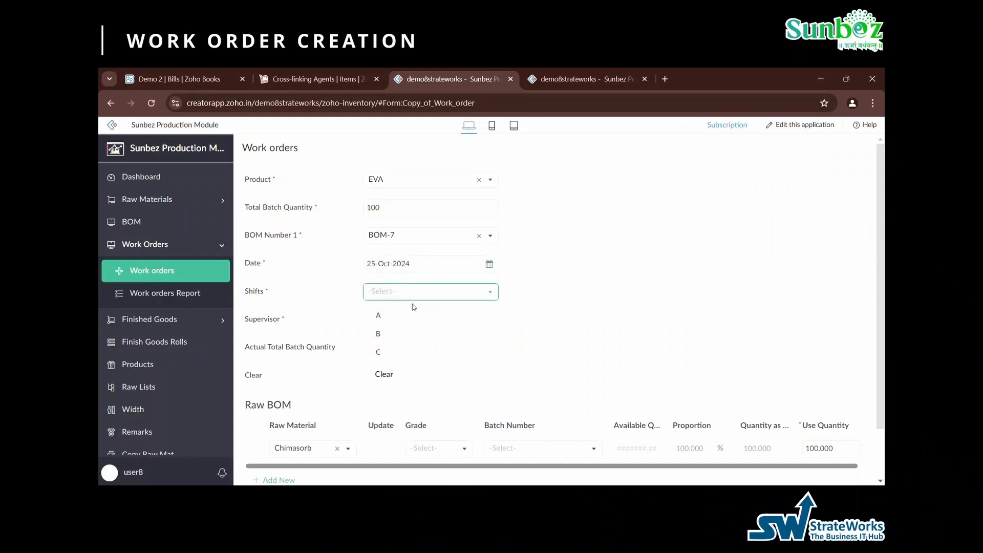
{"action": "left_click", "coordinate": [409, 334]}
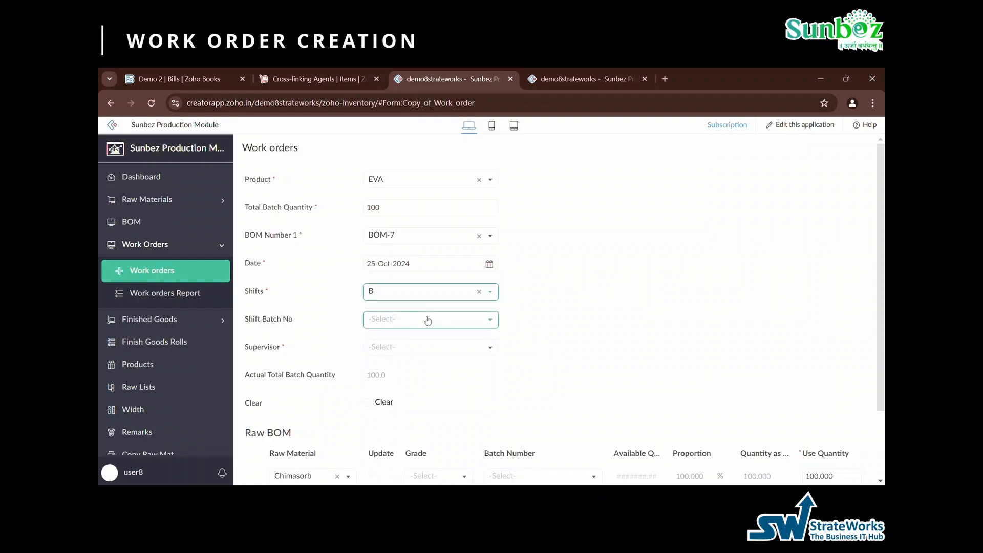
{"action": "left_click", "coordinate": [427, 320]}
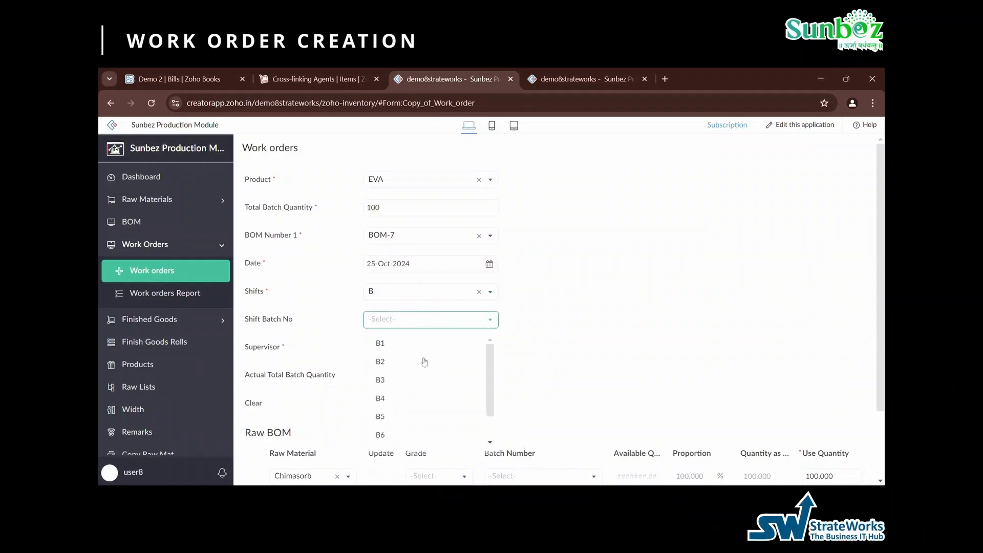
{"action": "scroll", "coordinate": [423, 366], "scroll_direction": "down", "scroll_amount": 2}
{"action": "scroll", "coordinate": [412, 374], "scroll_direction": "up", "scroll_amount": 2}
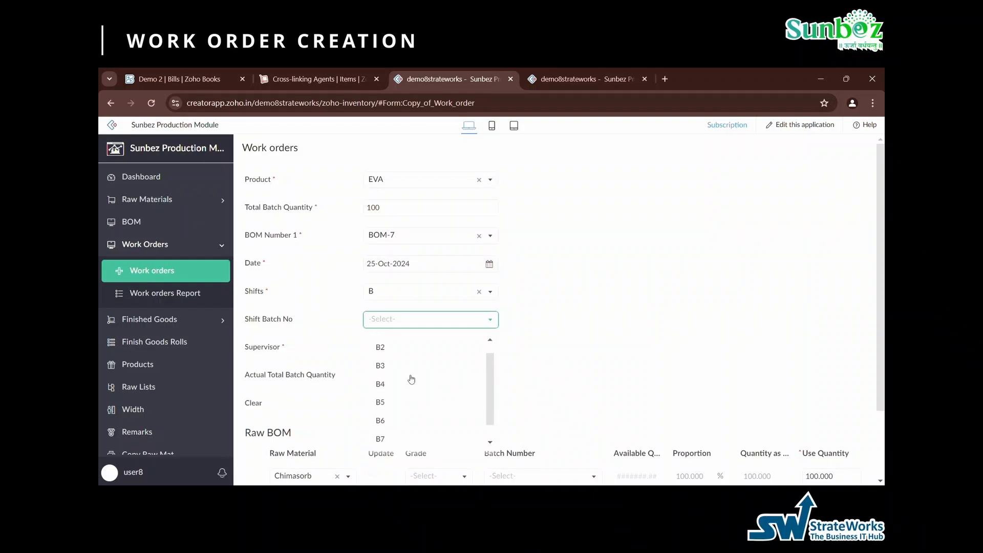
{"action": "scroll", "coordinate": [412, 374], "scroll_direction": "down", "scroll_amount": 2}
{"action": "left_click", "coordinate": [412, 382]}
- Set the shift to A with shift batch number A5 and select a supervisor for the work order
{"action": "left_click", "coordinate": [406, 298]}
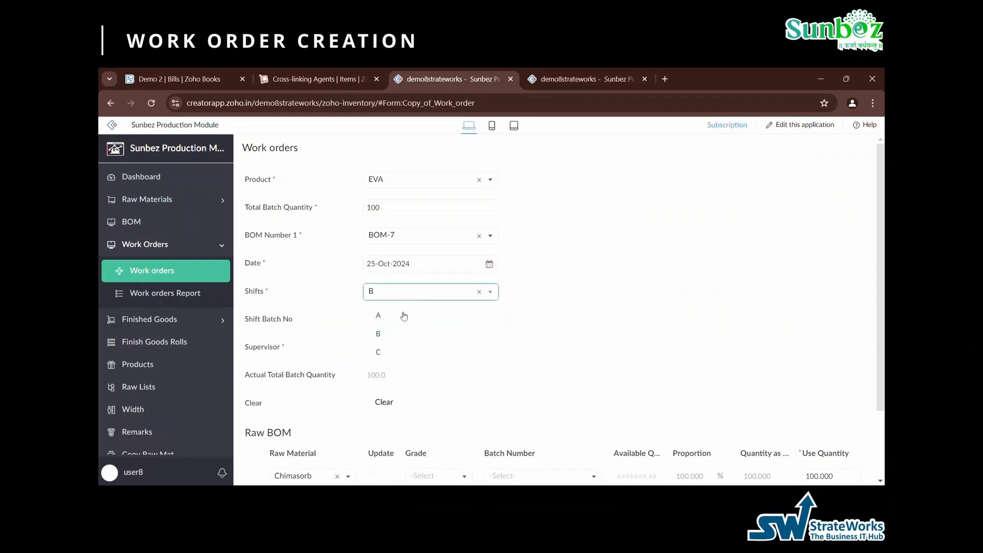
{"action": "left_click", "coordinate": [402, 314]}
{"action": "left_click", "coordinate": [408, 321]}
{"action": "scroll", "coordinate": [408, 387], "scroll_direction": "down", "scroll_amount": 1}
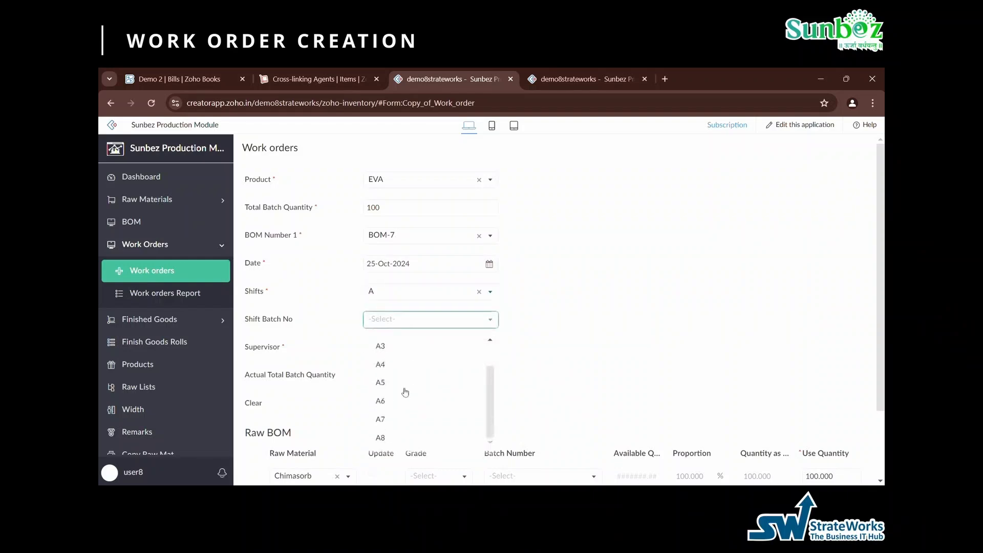
{"action": "left_click", "coordinate": [408, 388]}
{"action": "scroll", "coordinate": [449, 349], "scroll_direction": "down", "scroll_amount": 2}
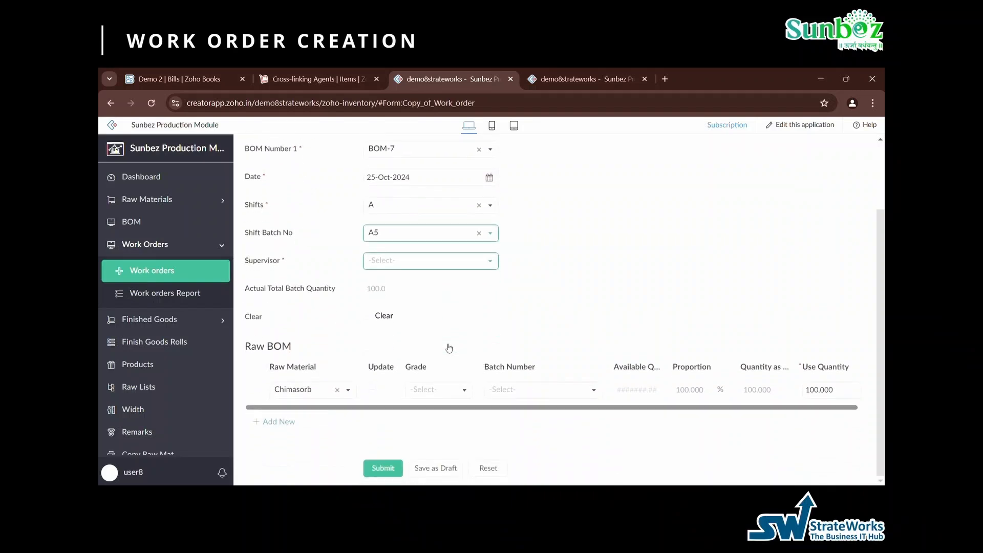
{"action": "left_click", "coordinate": [400, 265]}
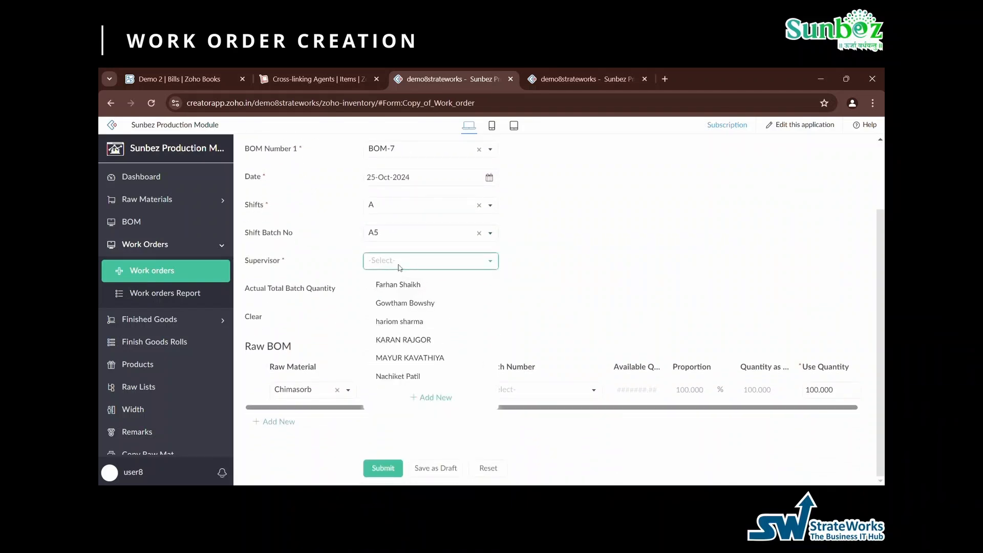
{"action": "left_click", "coordinate": [416, 339]}
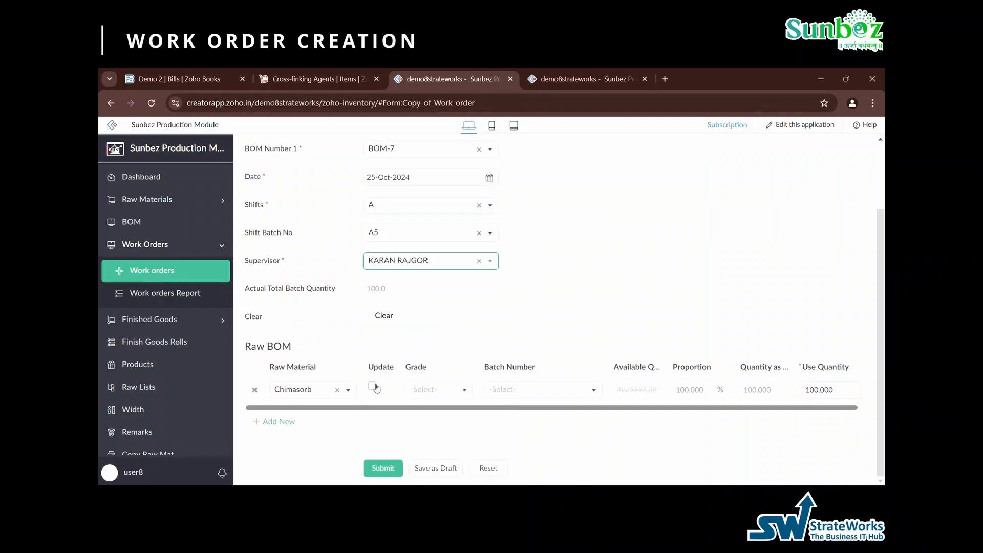
{"action": "left_click", "coordinate": [373, 386]}
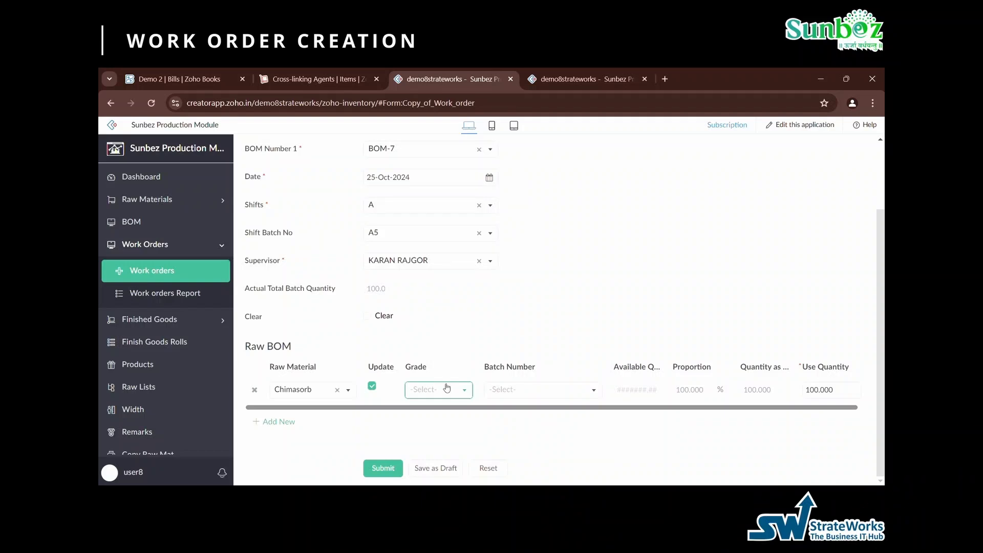
{"action": "left_click", "coordinate": [447, 388]}
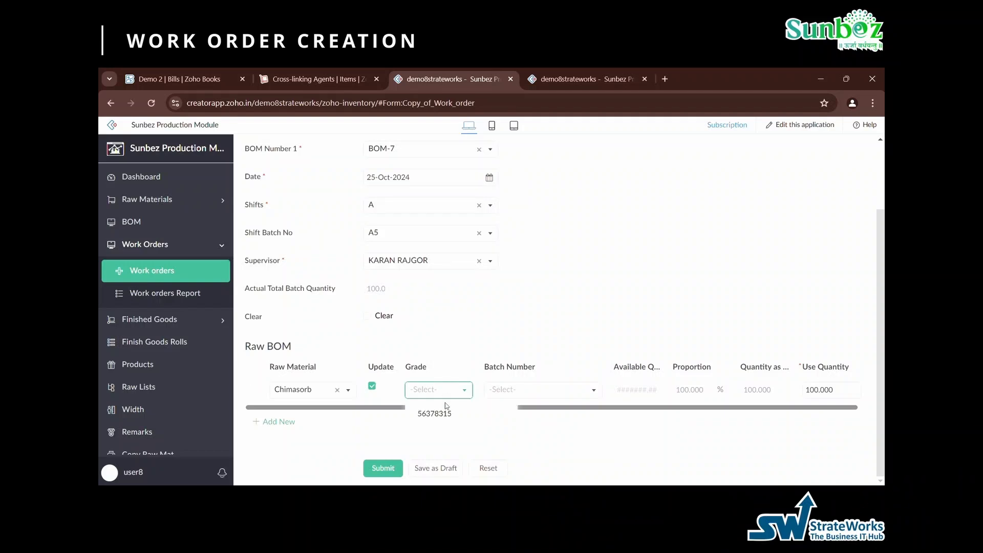
{"action": "left_click", "coordinate": [446, 416]}
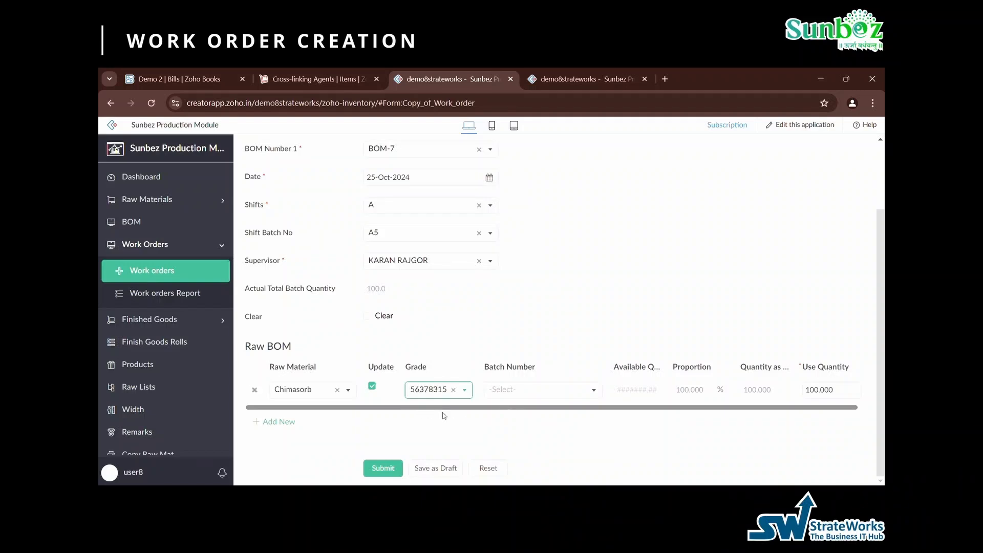
{"action": "left_click", "coordinate": [515, 390]}
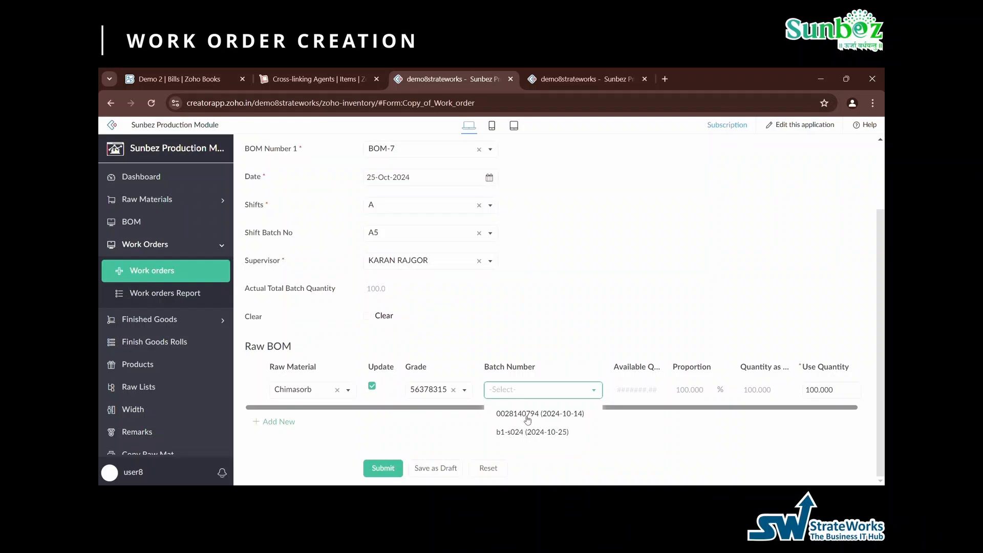
{"action": "left_click", "coordinate": [533, 432]}
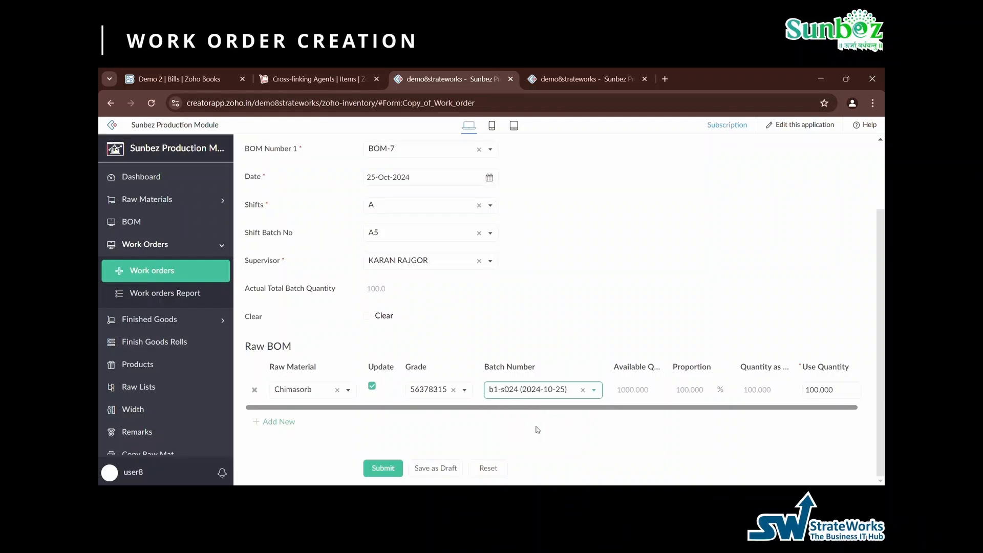
{"action": "left_click", "coordinate": [684, 399]}
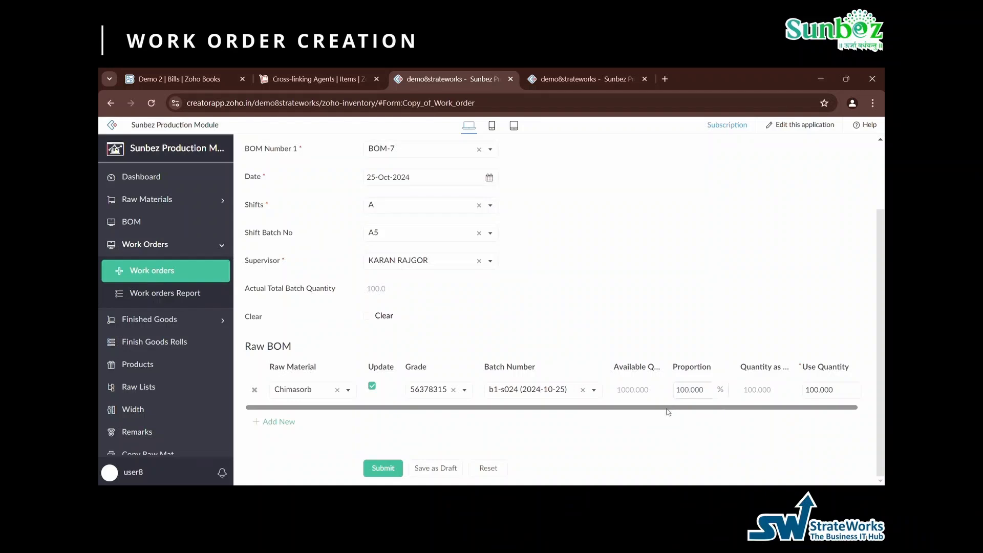
{"action": "left_click", "coordinate": [833, 395]}
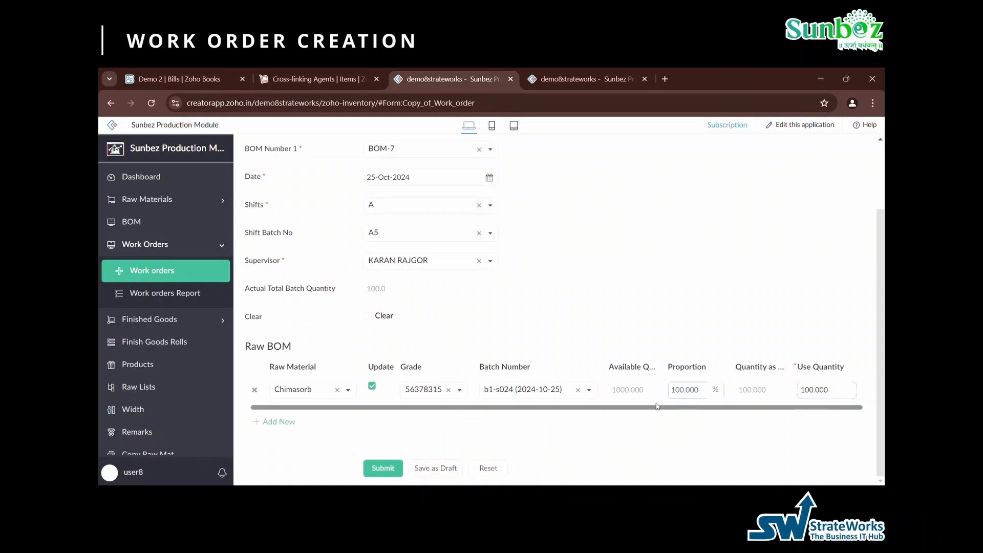
- Submit the work order and confirm the scheduled EVA work order with shift batch B5 in the work orders report
{"action": "left_click", "coordinate": [393, 472]}
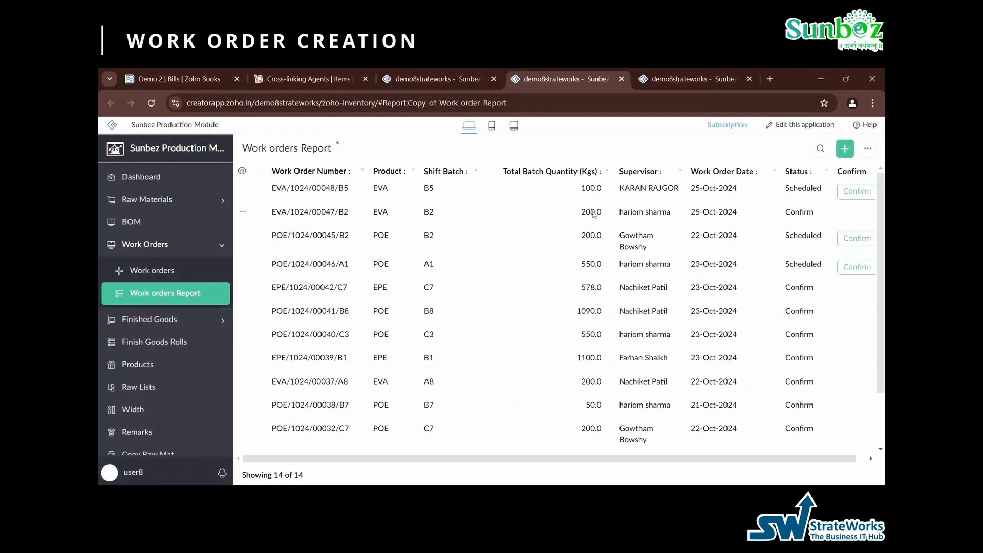
{"action": "left_click", "coordinate": [853, 194]}
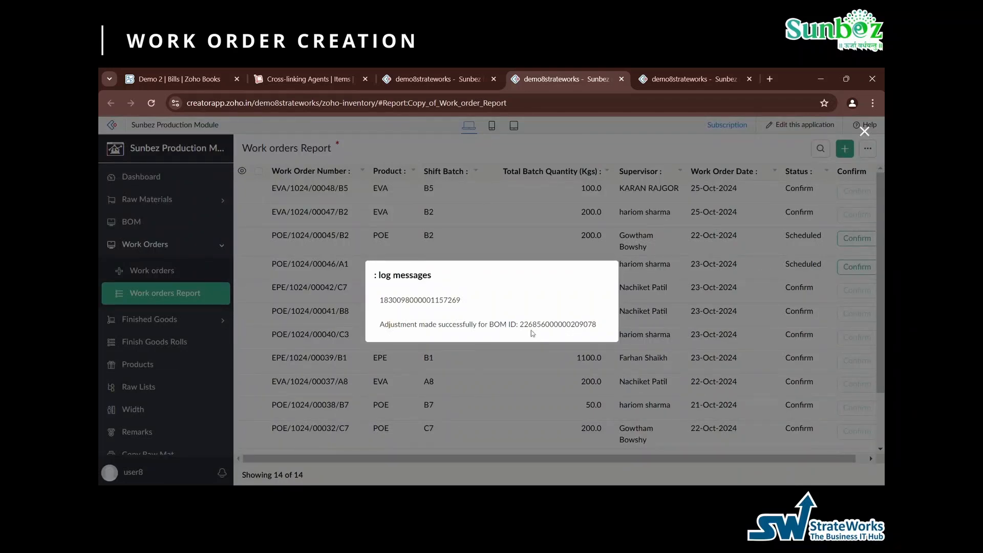
{"action": "left_click", "coordinate": [865, 132]}
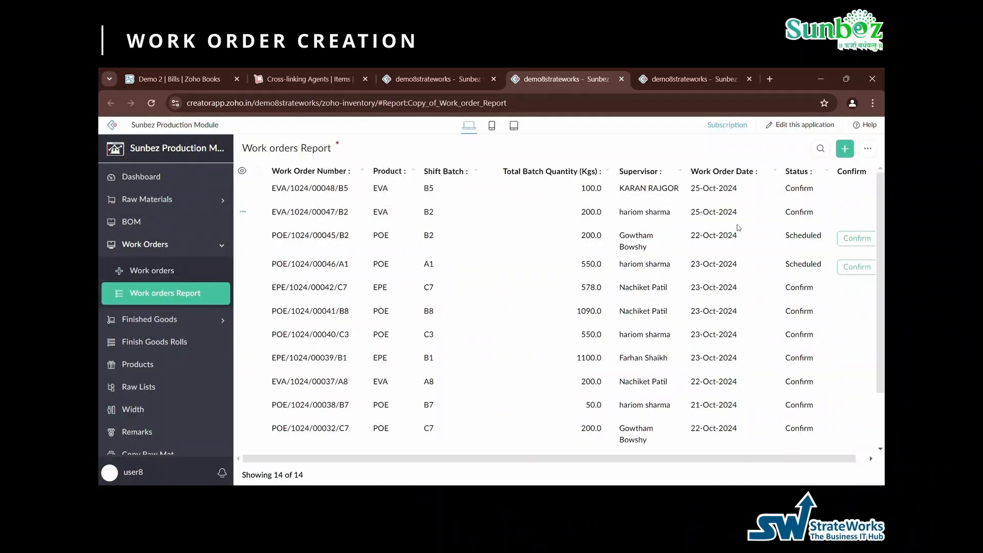
- Open a new finished goods entry and select the EPE work order with shift batch B1
{"action": "left_click", "coordinate": [149, 319]}
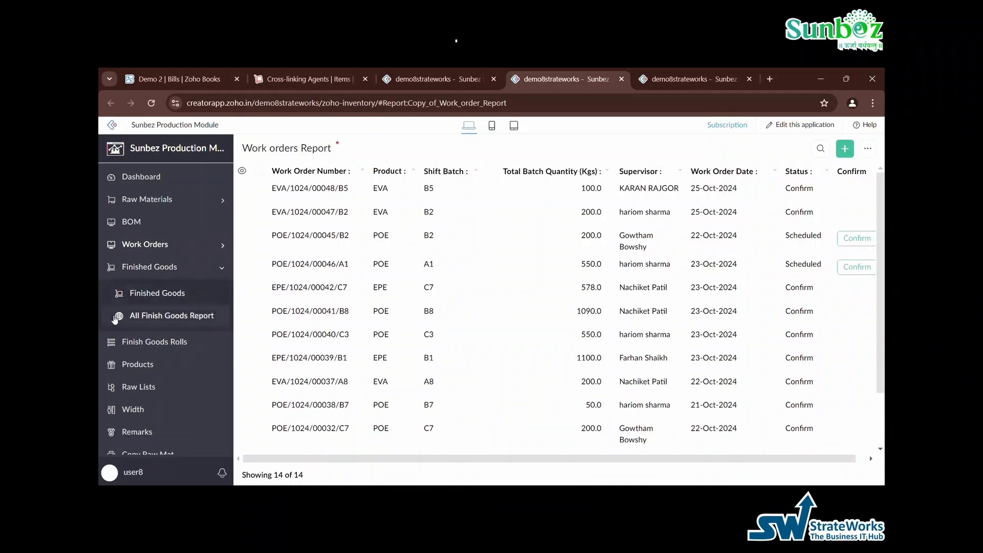
{"action": "left_click", "coordinate": [167, 300]}
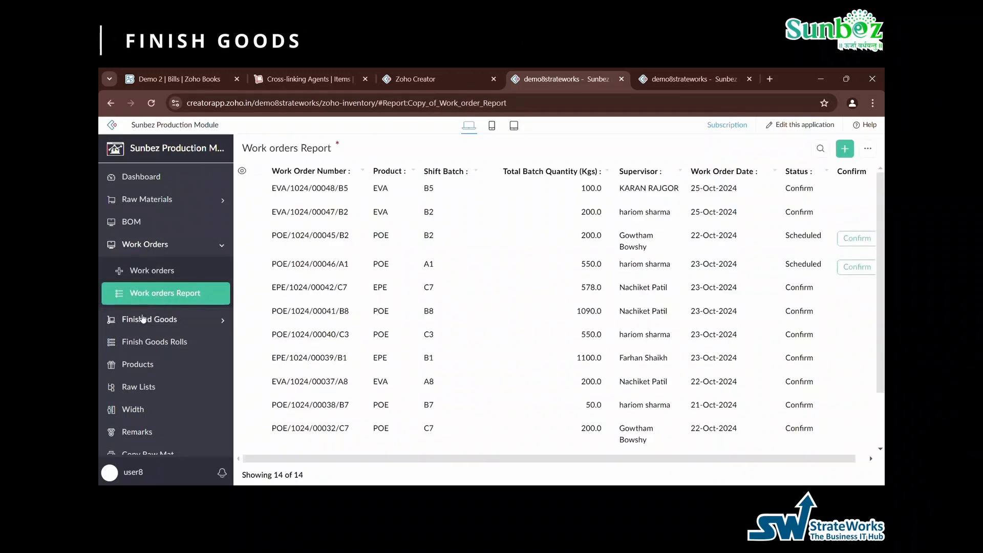
{"action": "left_click", "coordinate": [144, 320]}
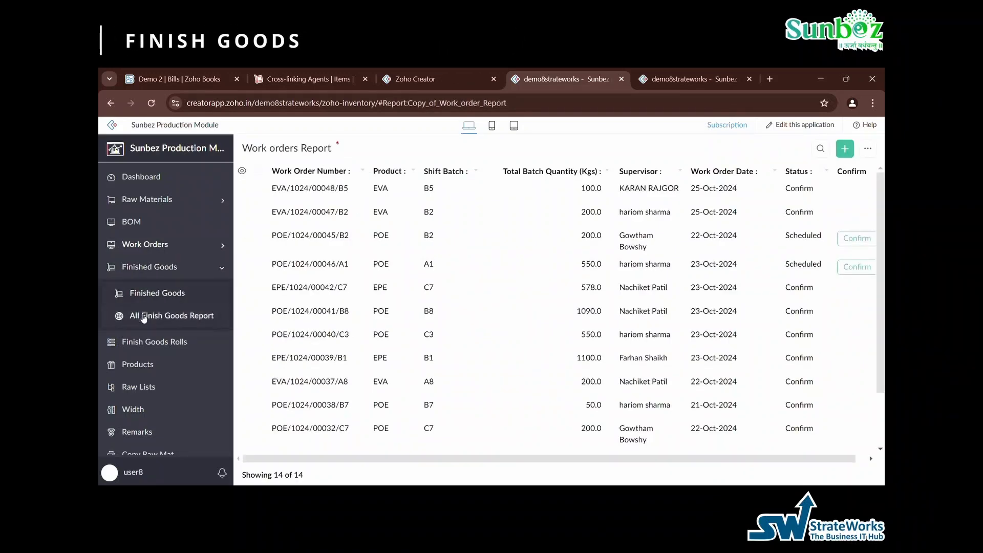
{"action": "left_click", "coordinate": [159, 294]}
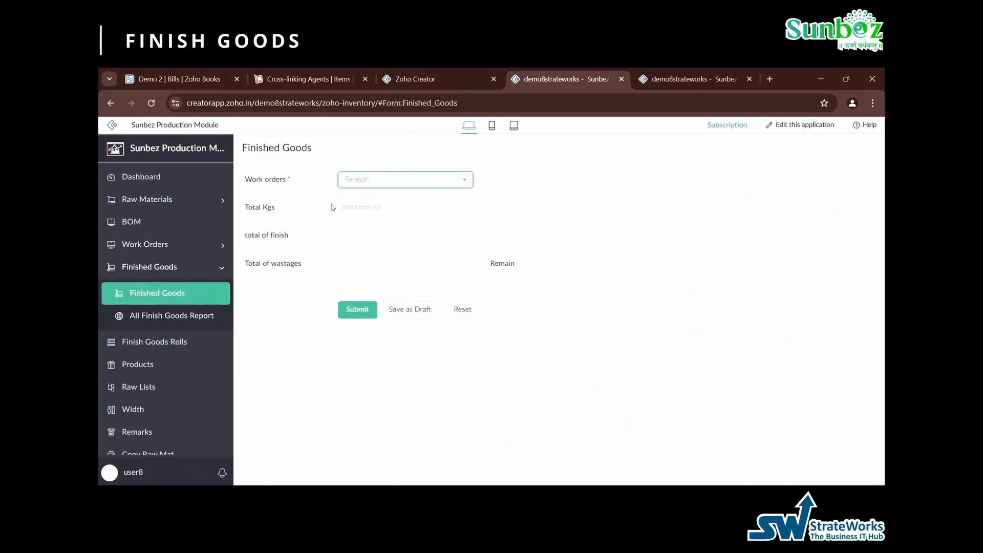
{"action": "left_click", "coordinate": [366, 182]}
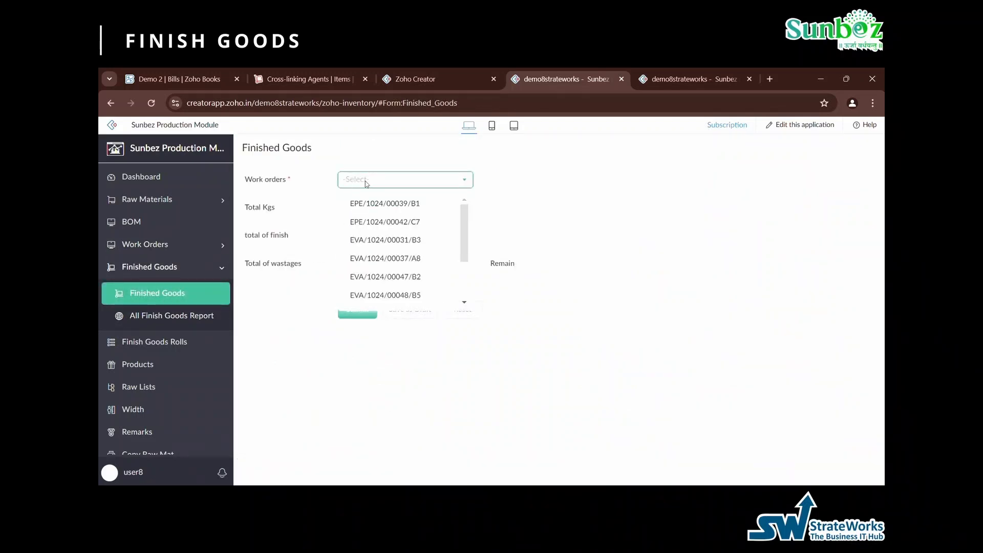
{"action": "left_click", "coordinate": [372, 205]}
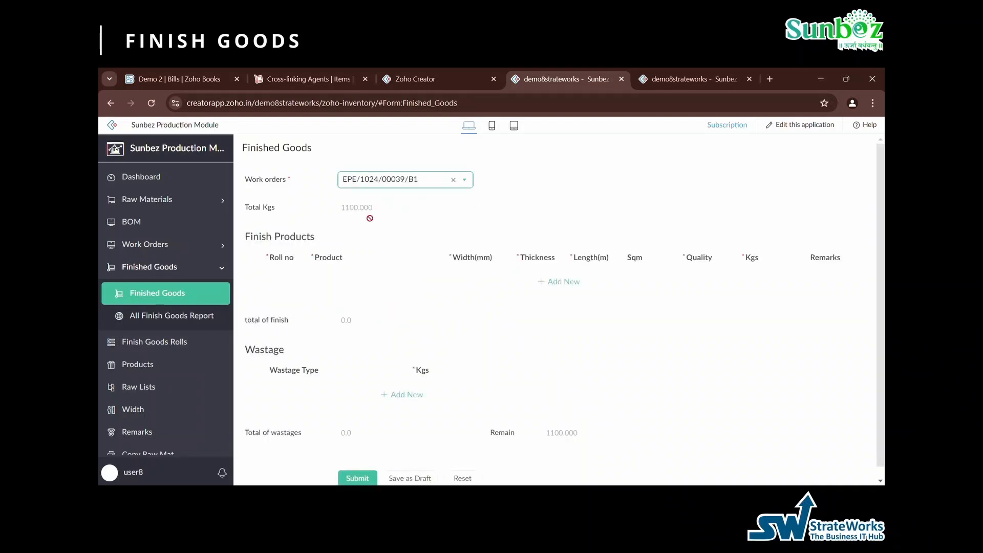
{"action": "left_click", "coordinate": [394, 222]}
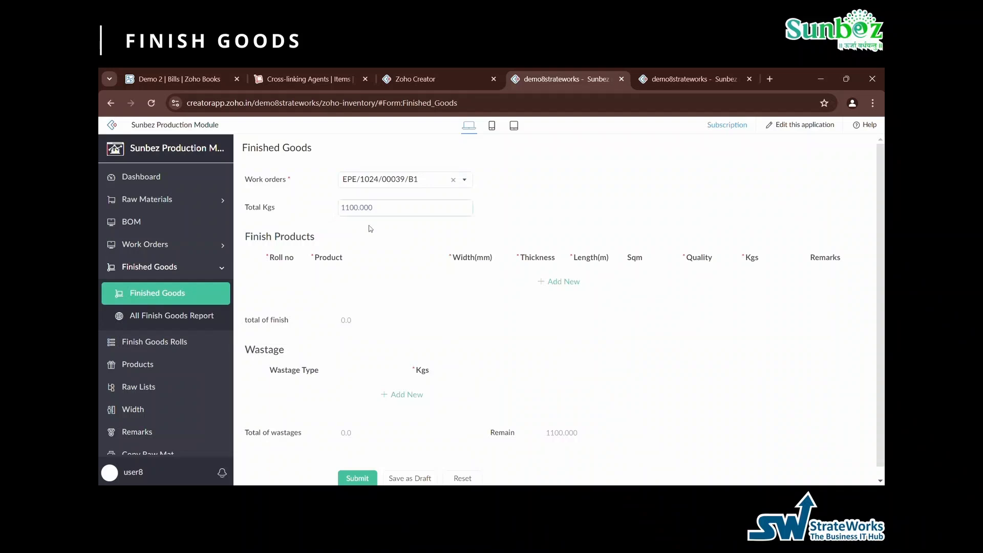
- Add a finish product row with roll no 1, product EVA Encapsulant Sheet 1123X20X625 and width 1122 mm
{"action": "left_click", "coordinate": [574, 283]}
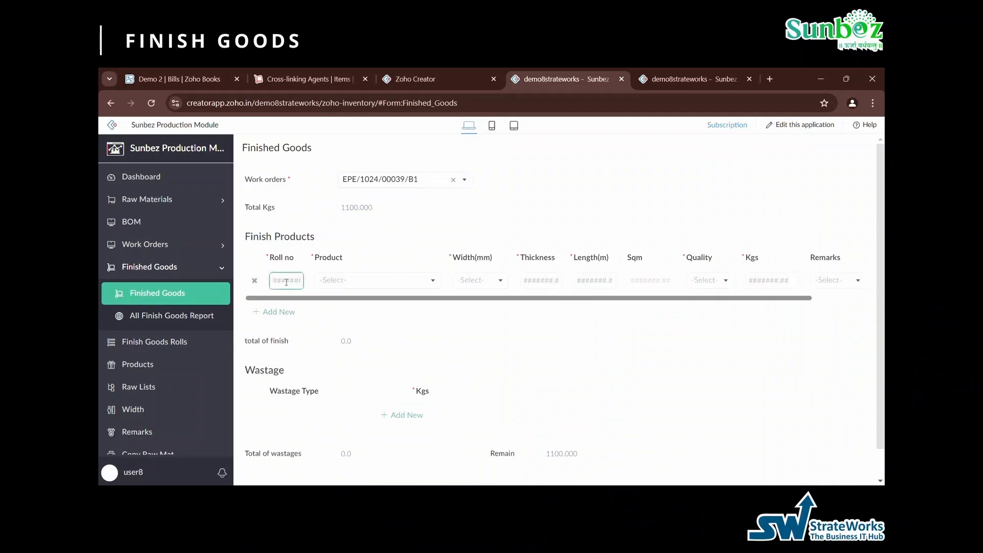
{"action": "type", "text": "1"}
{"action": "left_click", "coordinate": [362, 285]}
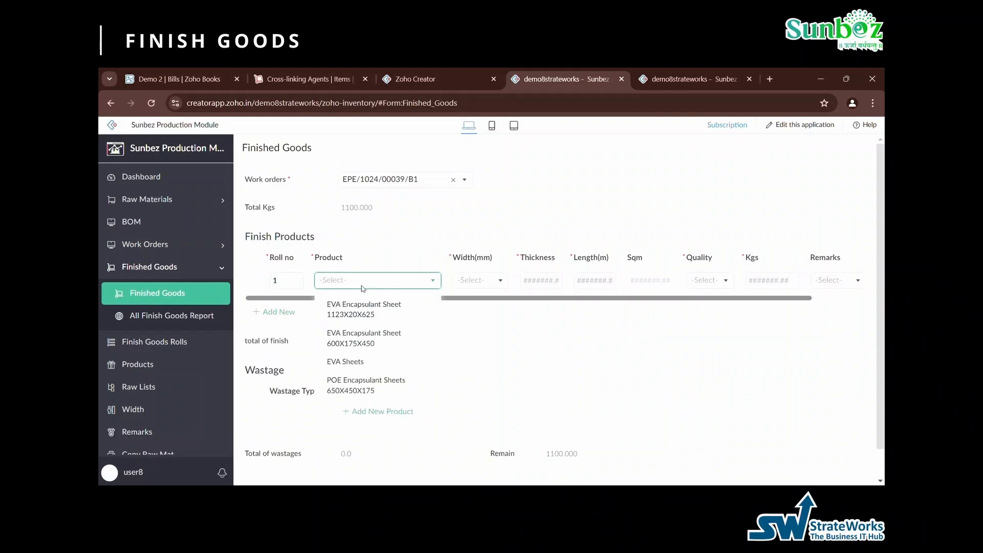
{"action": "left_click", "coordinate": [382, 314]}
{"action": "left_click", "coordinate": [479, 281]}
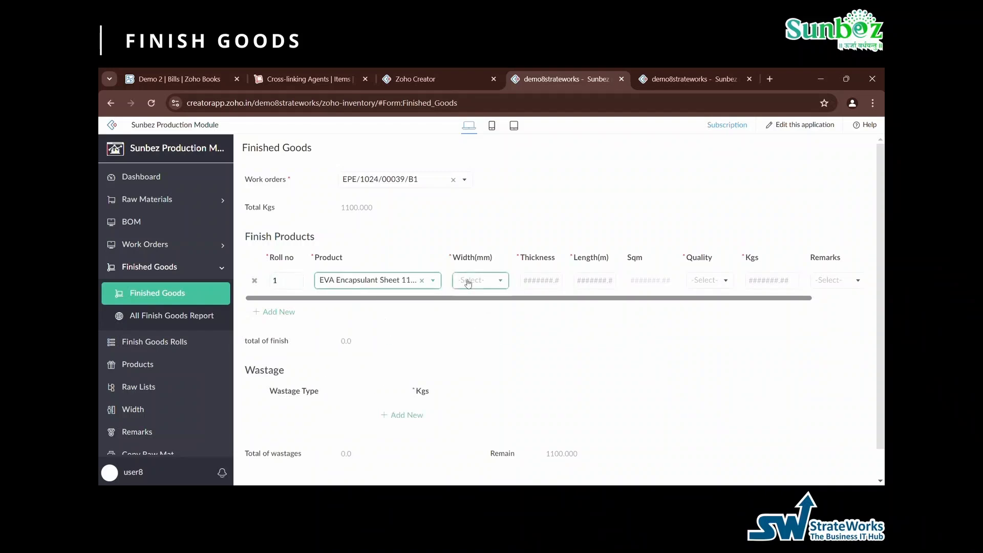
{"action": "left_click", "coordinate": [474, 304]}
- Set the roll's thickness to 2.2, length to 55 m and quality to A
{"action": "key", "text": "Tab"}
{"action": "type", "text": "2.2"}
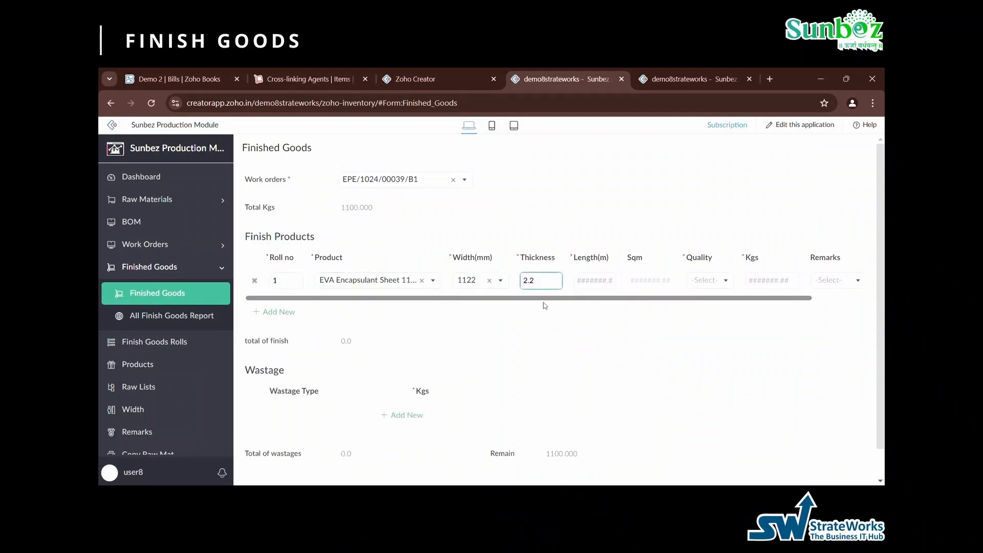
{"action": "key", "text": "Tab"}
{"action": "type", "text": "55"}
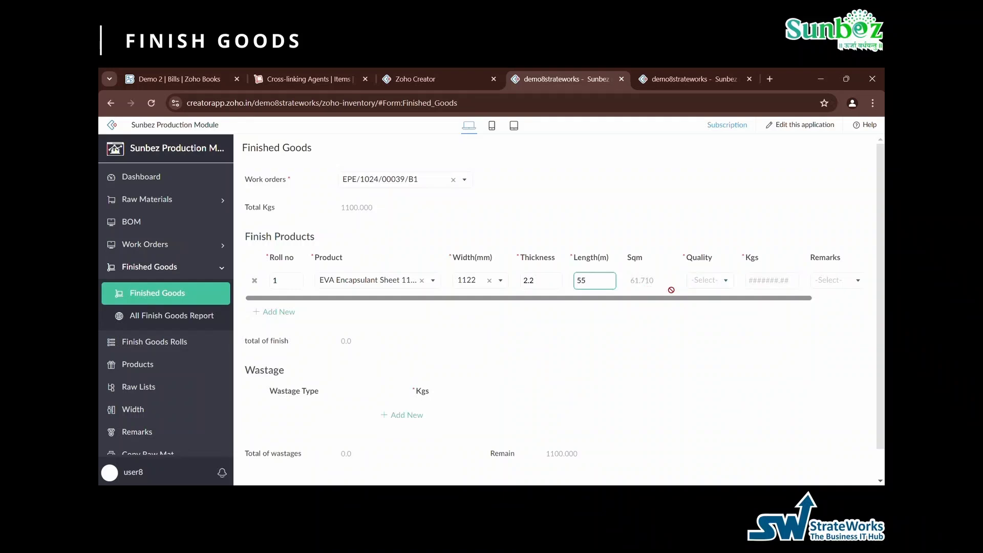
{"action": "left_click", "coordinate": [660, 289]}
{"action": "left_click", "coordinate": [697, 280]}
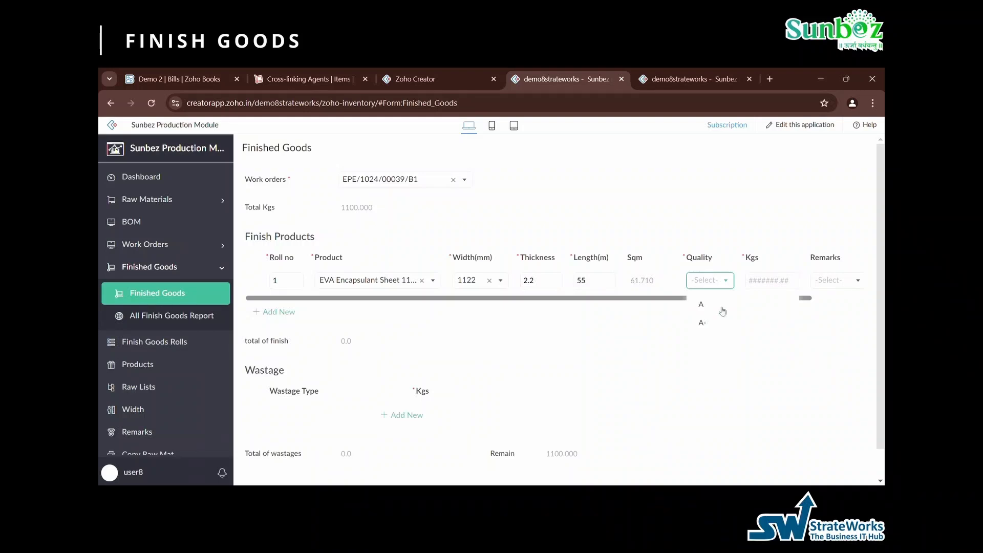
{"action": "left_click", "coordinate": [723, 311]}
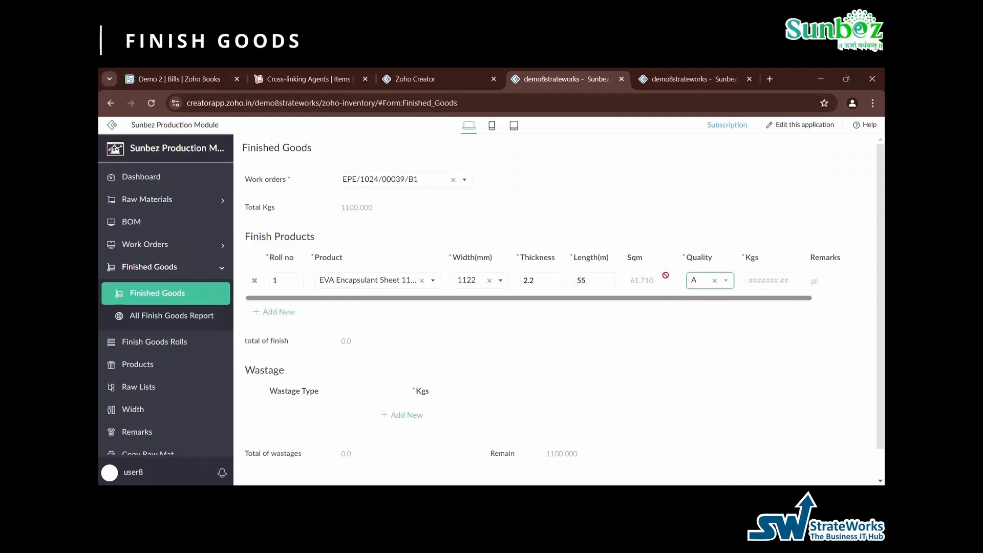
- Try quality A- with the 2 Joint remark for the roll, and return its quality to A
{"action": "left_click", "coordinate": [709, 281]}
{"action": "left_click", "coordinate": [711, 325]}
{"action": "left_click", "coordinate": [834, 281]}
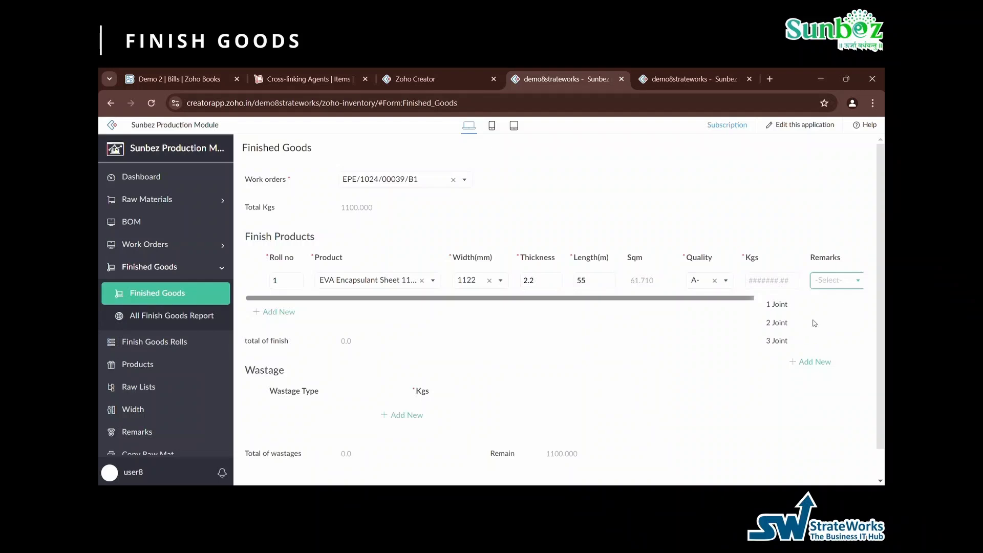
{"action": "left_click", "coordinate": [816, 323]}
{"action": "left_click", "coordinate": [706, 281]}
{"action": "left_click", "coordinate": [701, 304]}
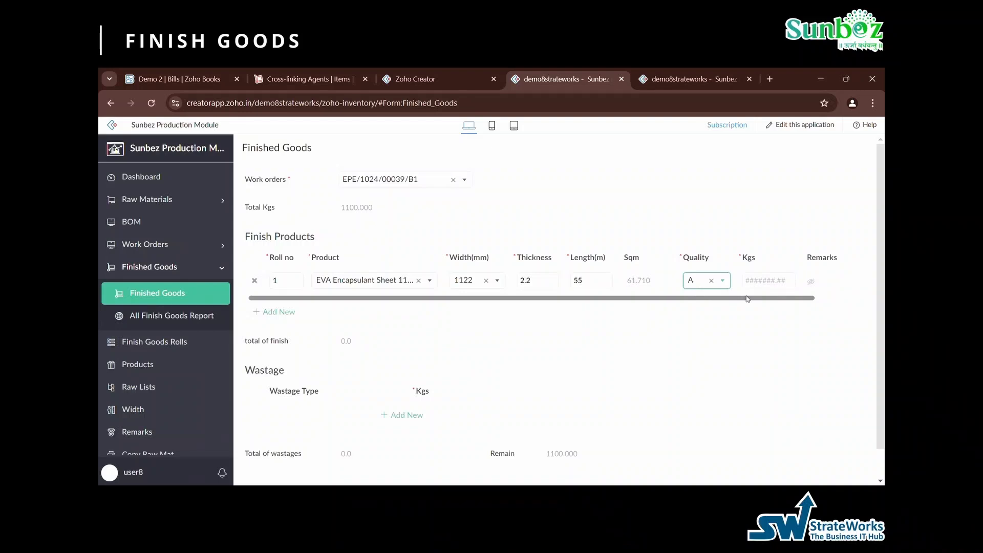
- Enter a weight of 1000 kg for the finish product roll
{"action": "left_click", "coordinate": [763, 284]}
{"action": "type", "text": "1000"}
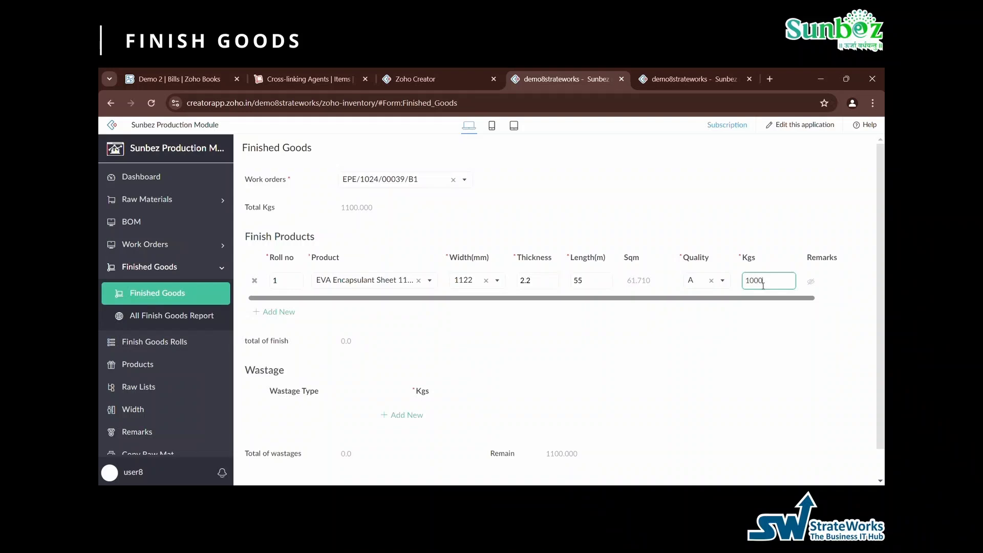
{"action": "left_click", "coordinate": [741, 367]}
- Add a wastage row of type Roll Form with a weight of 100 kg
{"action": "scroll", "coordinate": [740, 367], "scroll_direction": "down", "scroll_amount": 1}
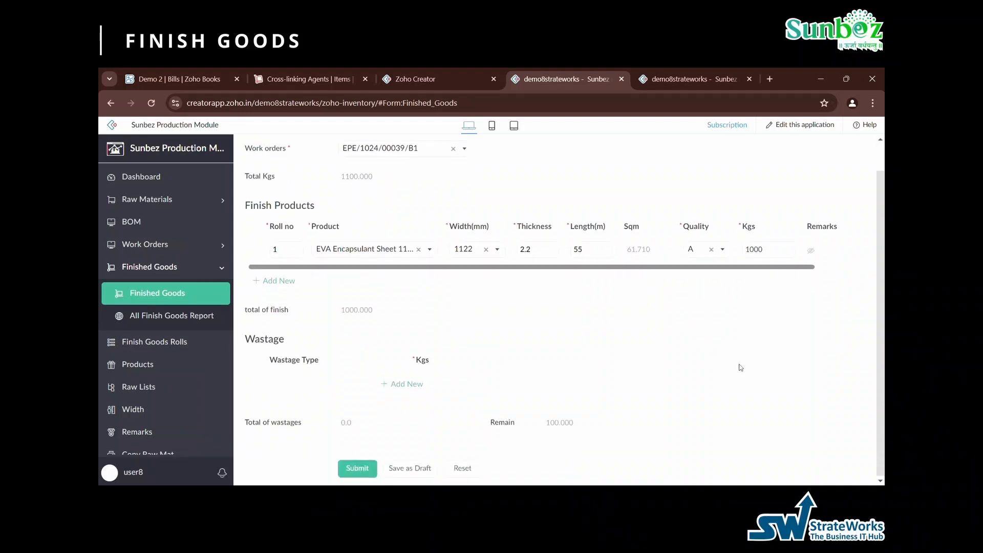
{"action": "left_click", "coordinate": [397, 384]}
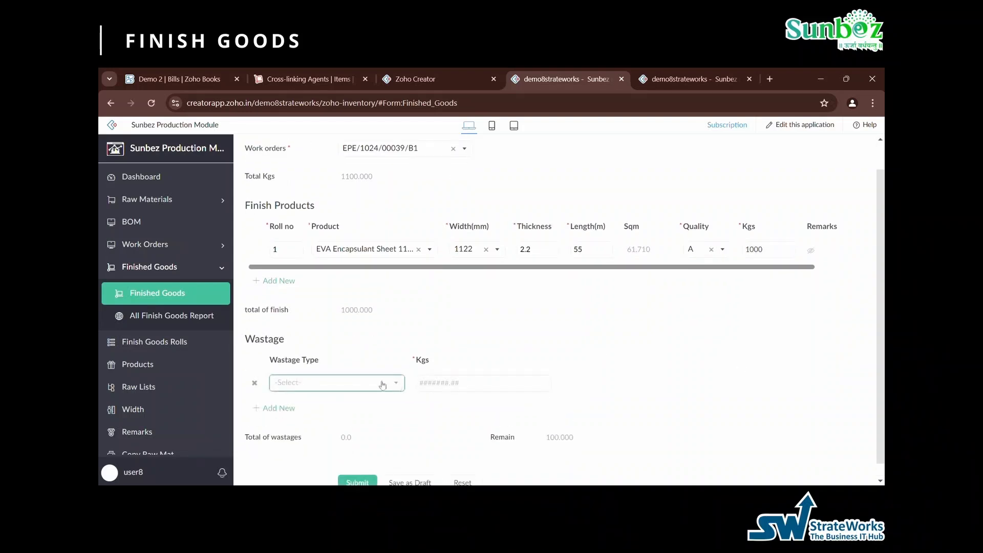
{"action": "left_click", "coordinate": [329, 384]}
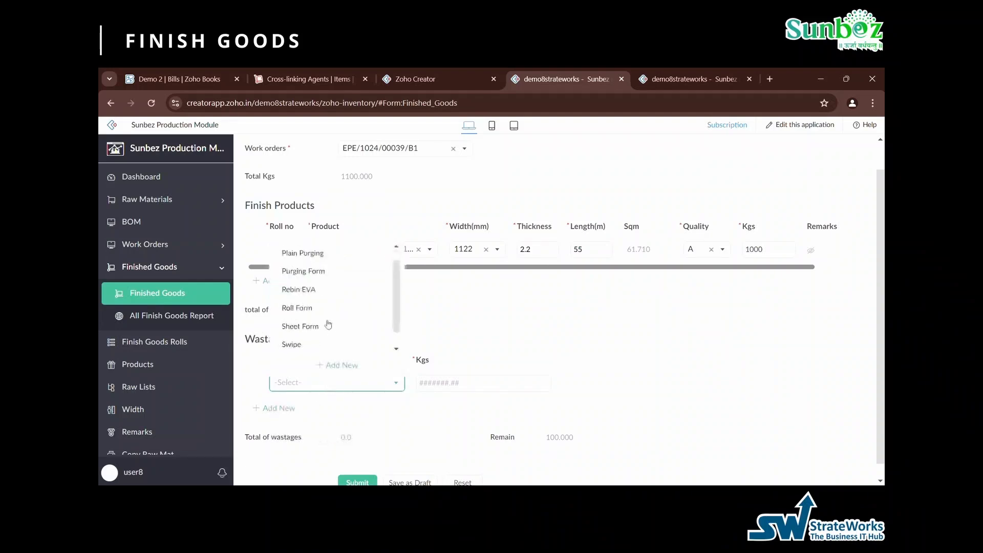
{"action": "left_click", "coordinate": [321, 308]}
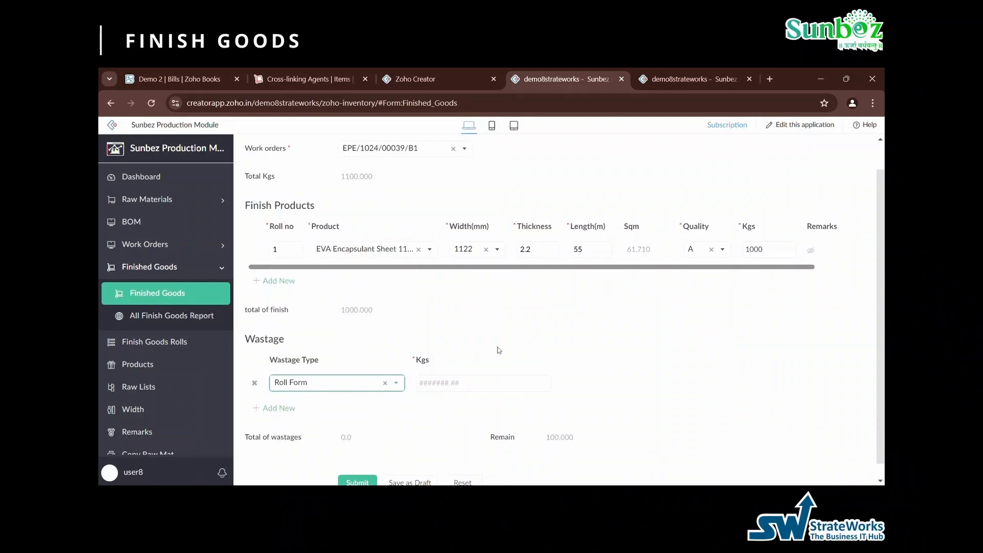
{"action": "left_click", "coordinate": [484, 383]}
{"action": "type", "text": "50"}
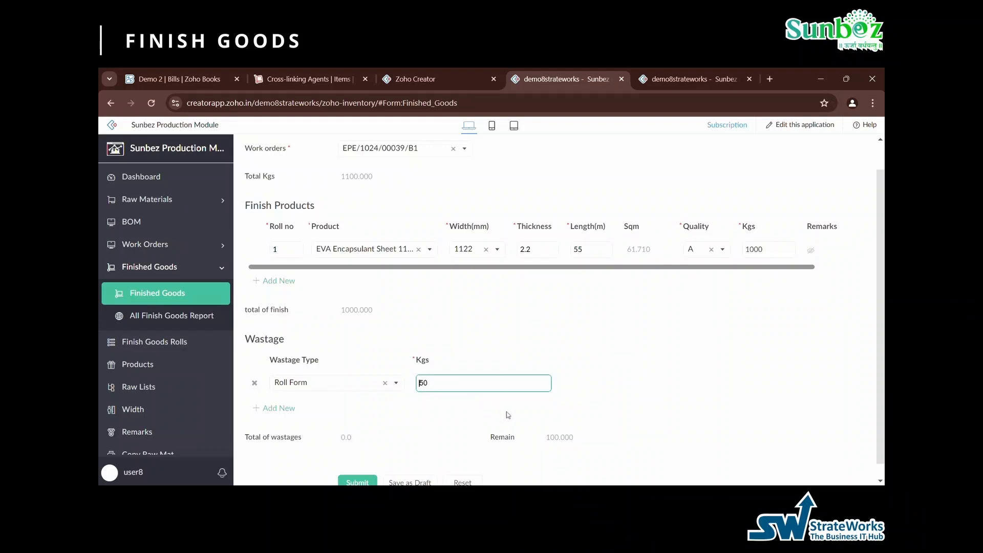
{"action": "key", "text": "BackSpace"}
{"action": "key", "text": "BackSpace"}
{"action": "type", "text": "50"}
{"action": "key", "text": "Delete"}
{"action": "type", "text": "10"}
{"action": "left_click", "coordinate": [503, 402]}
- Submit the finished goods entry, confirm it in the All Finish Goods Report and dismiss the log messages
{"action": "scroll", "coordinate": [503, 403], "scroll_direction": "down", "scroll_amount": 1}
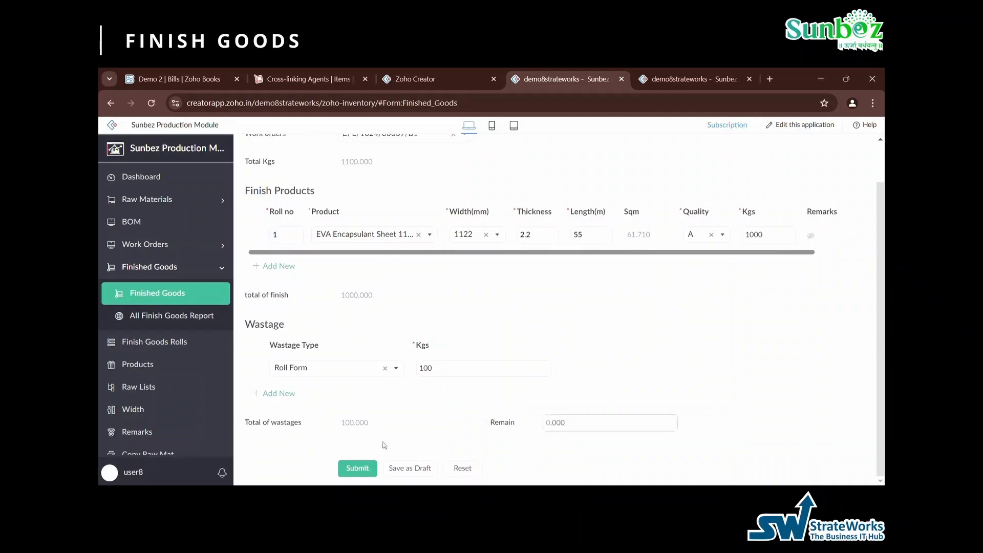
{"action": "left_click", "coordinate": [364, 467]}
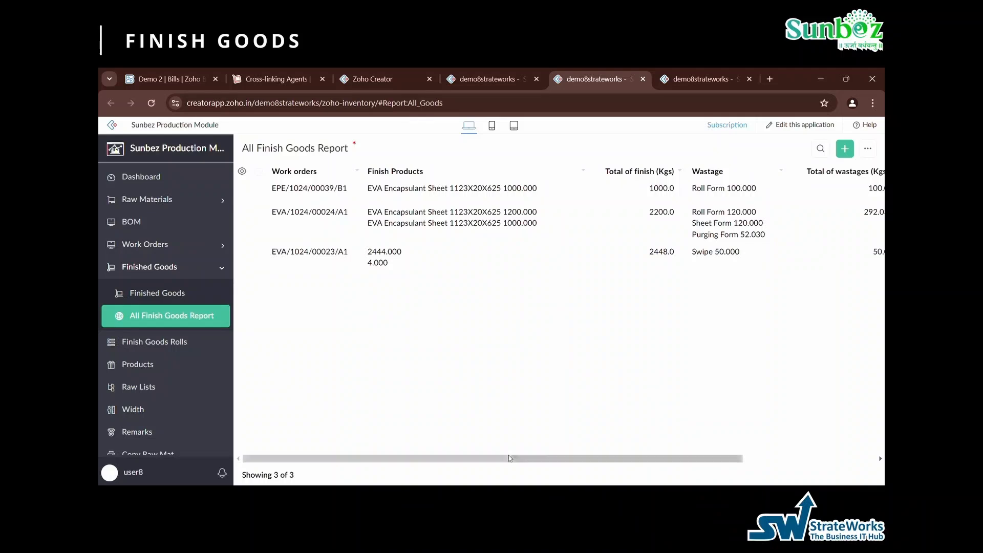
{"action": "left_click_drag", "start_coordinate": [509, 458], "coordinate": [644, 467]}
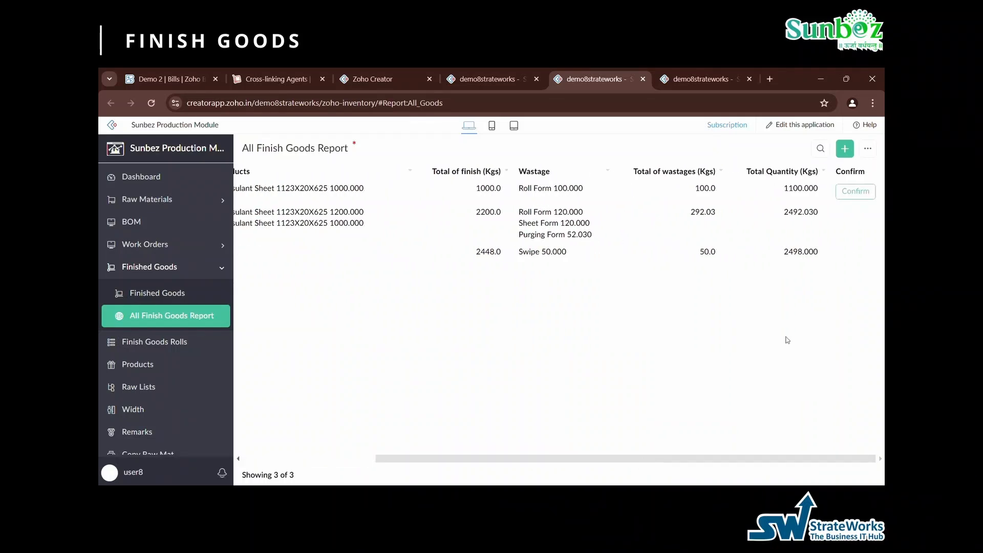
{"action": "left_click", "coordinate": [857, 193]}
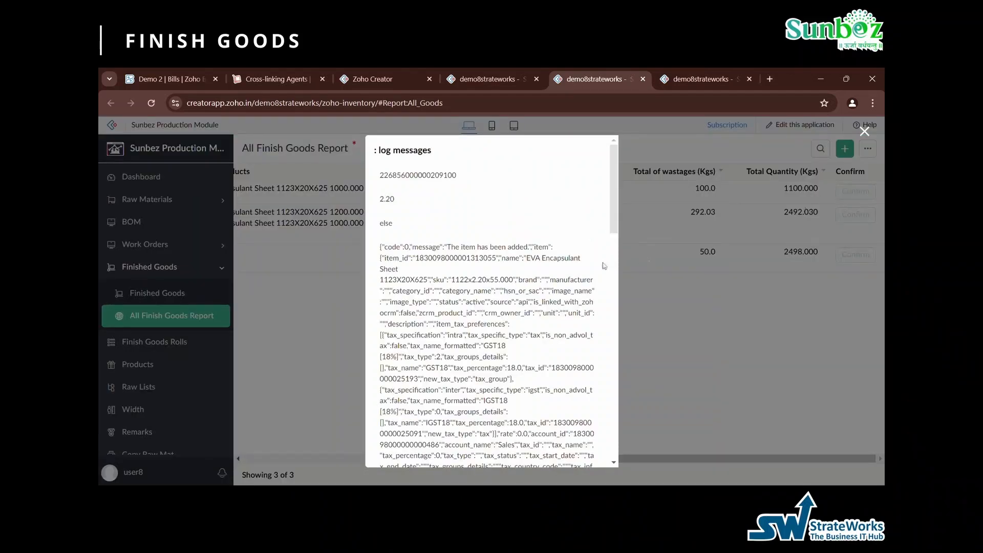
{"action": "scroll", "coordinate": [512, 288], "scroll_direction": "down", "scroll_amount": 3}
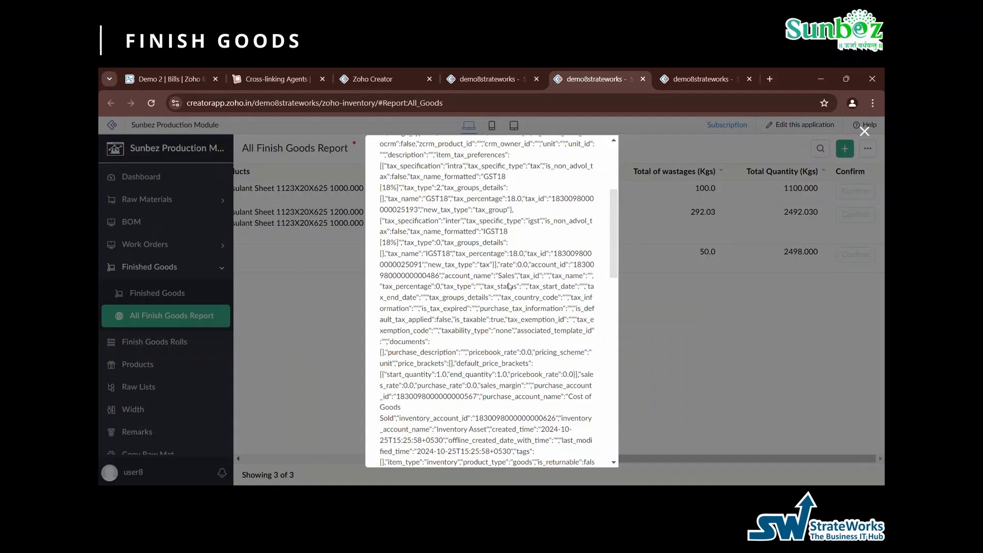
{"action": "scroll", "coordinate": [509, 286], "scroll_direction": "down", "scroll_amount": 1}
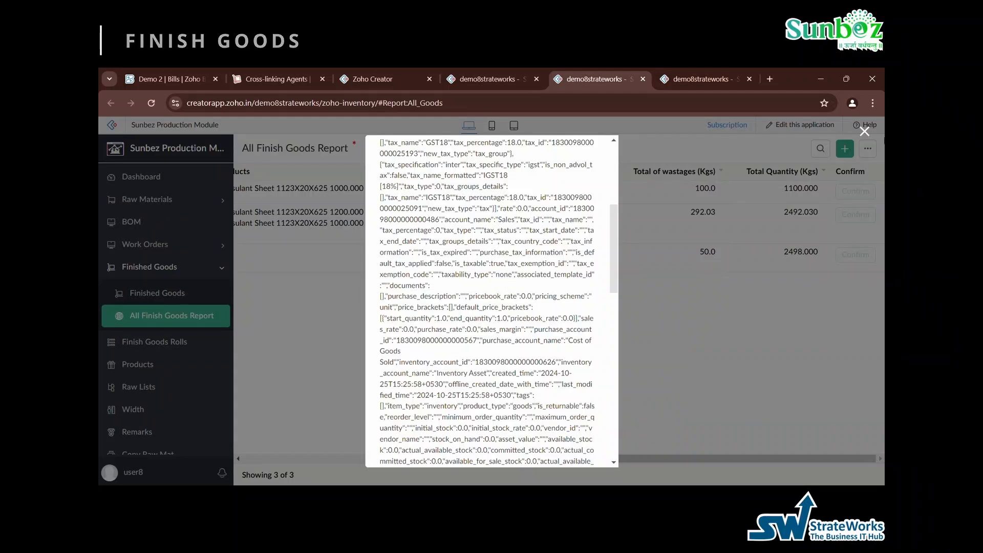
{"action": "left_click", "coordinate": [866, 136]}
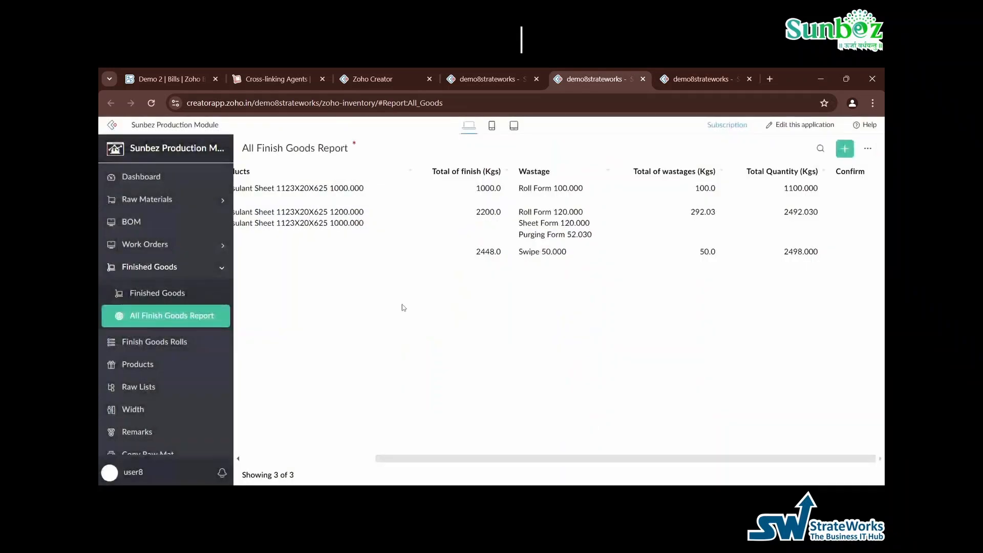
- Review the Finish Goods Rolls report, the product list and the raw material list
{"action": "left_click", "coordinate": [154, 342]}
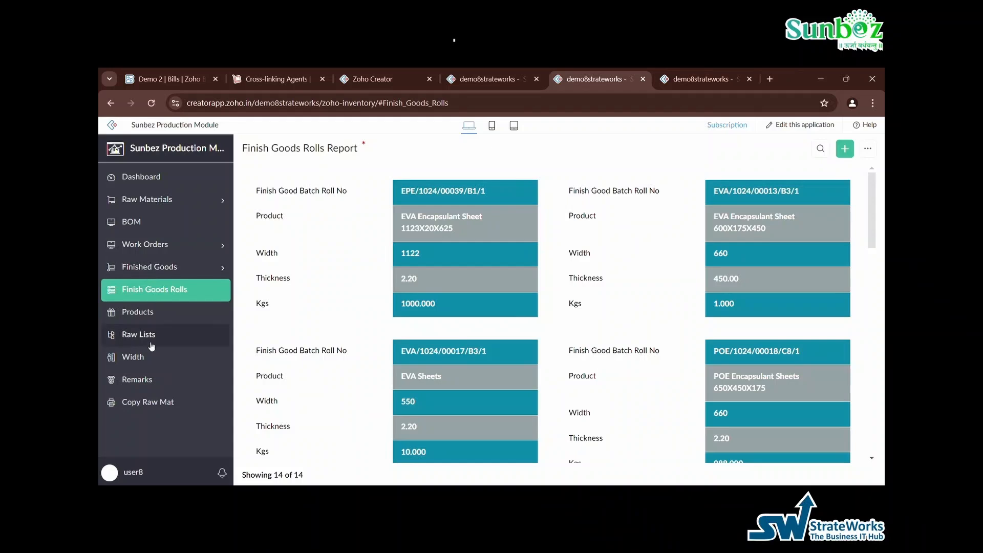
{"action": "left_click", "coordinate": [151, 313]}
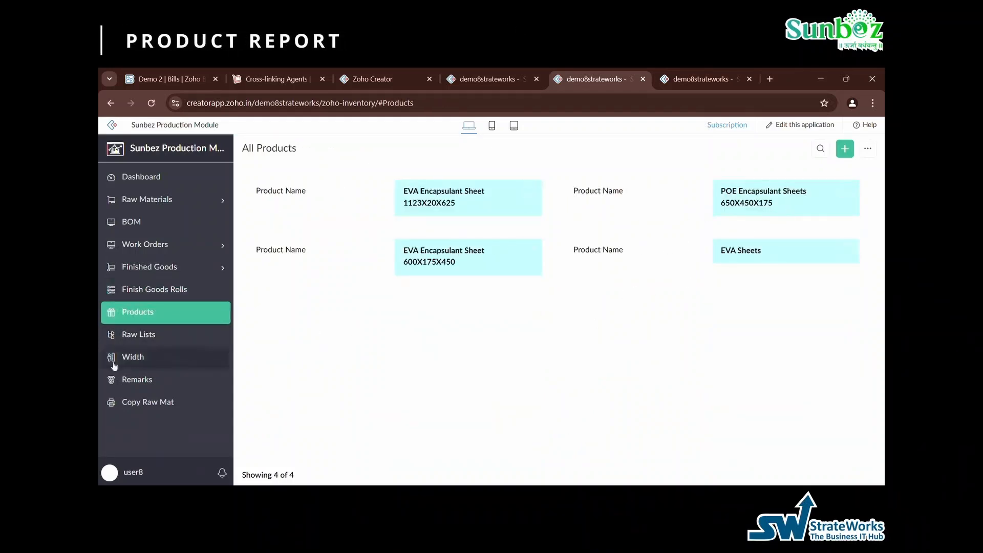
{"action": "left_click", "coordinate": [156, 334]}
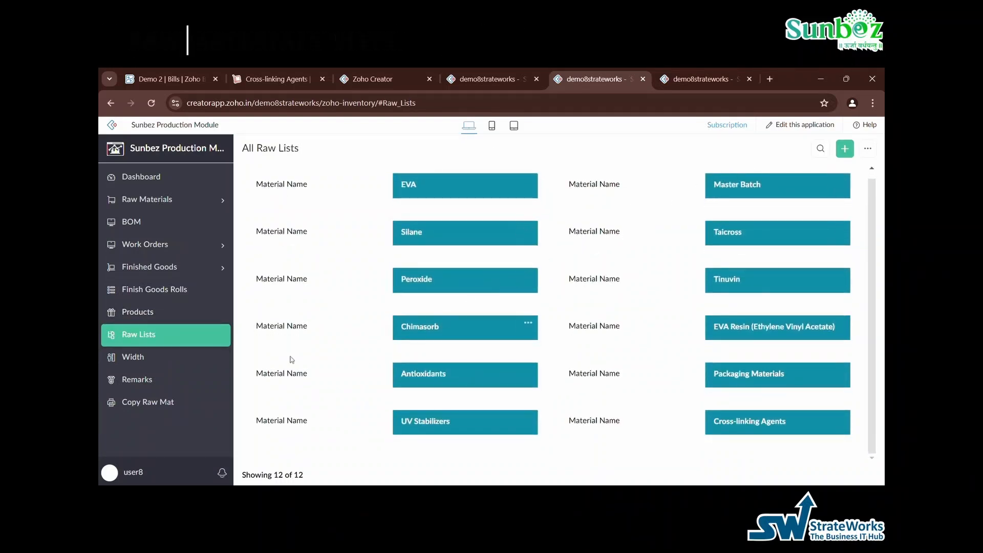
- Examine the dashboard's summary counts and its supervisor work order, BOM usage and batch shift charts
{"action": "left_click", "coordinate": [127, 177]}
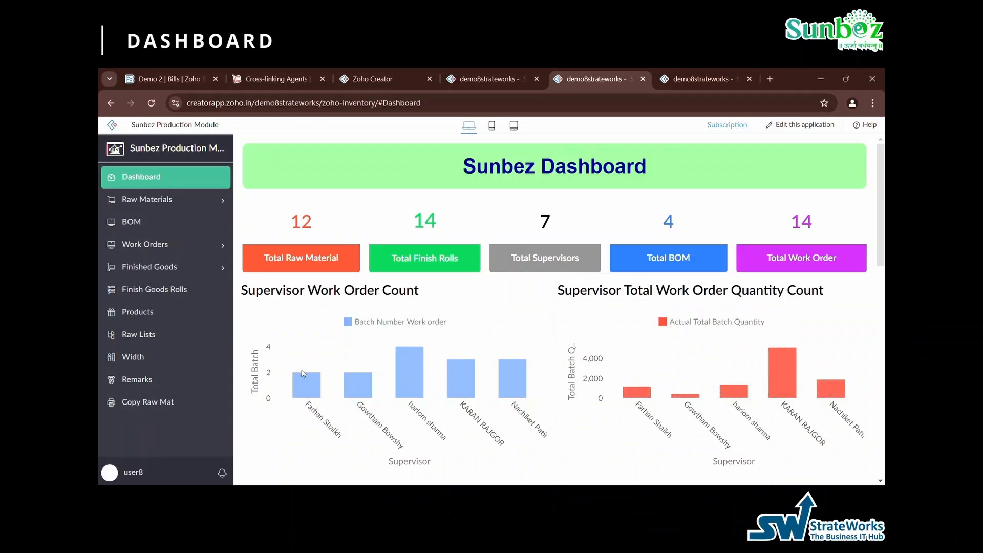
{"action": "scroll", "coordinate": [355, 352], "scroll_direction": "down", "scroll_amount": 2}
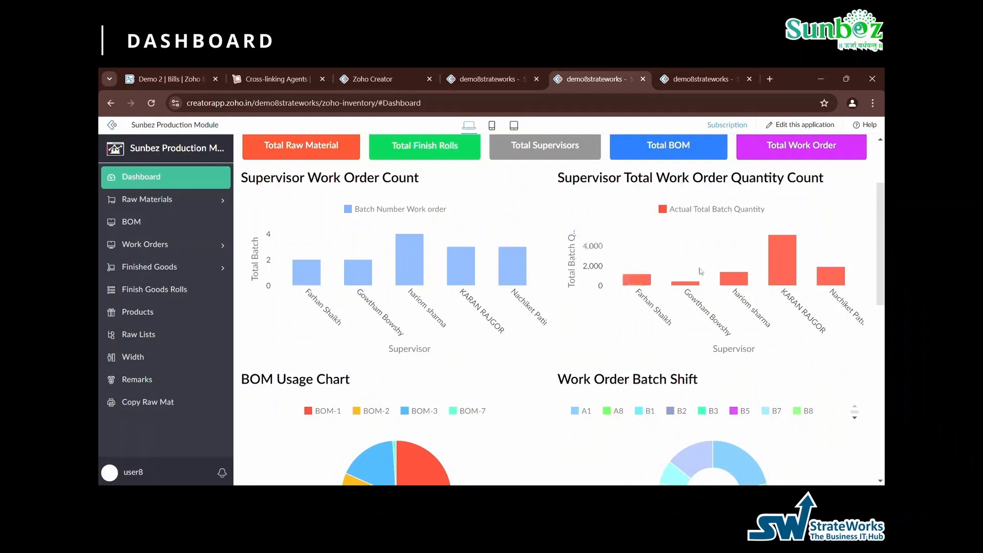
{"action": "mouse_move", "coordinate": [791, 271]}
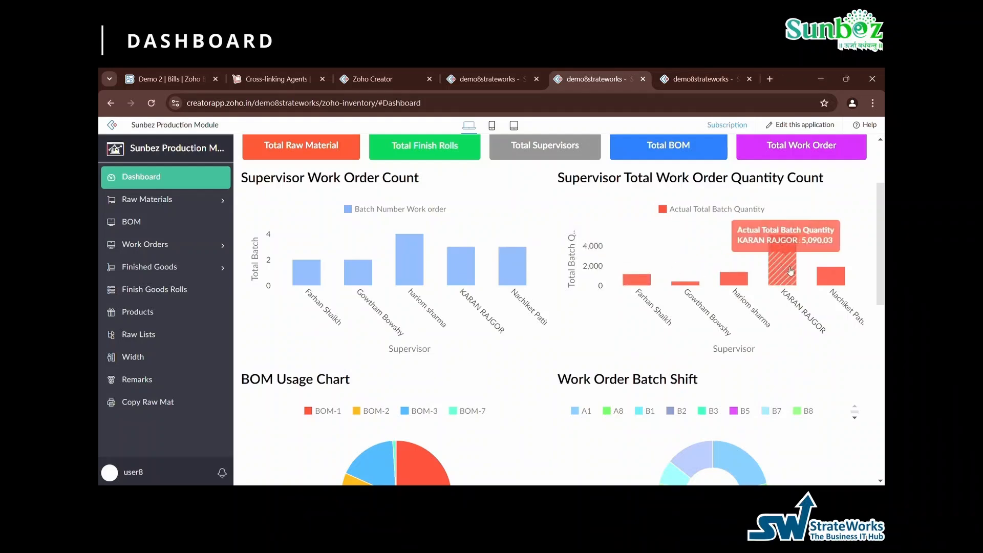
{"action": "scroll", "coordinate": [615, 307], "scroll_direction": "down", "scroll_amount": 2}
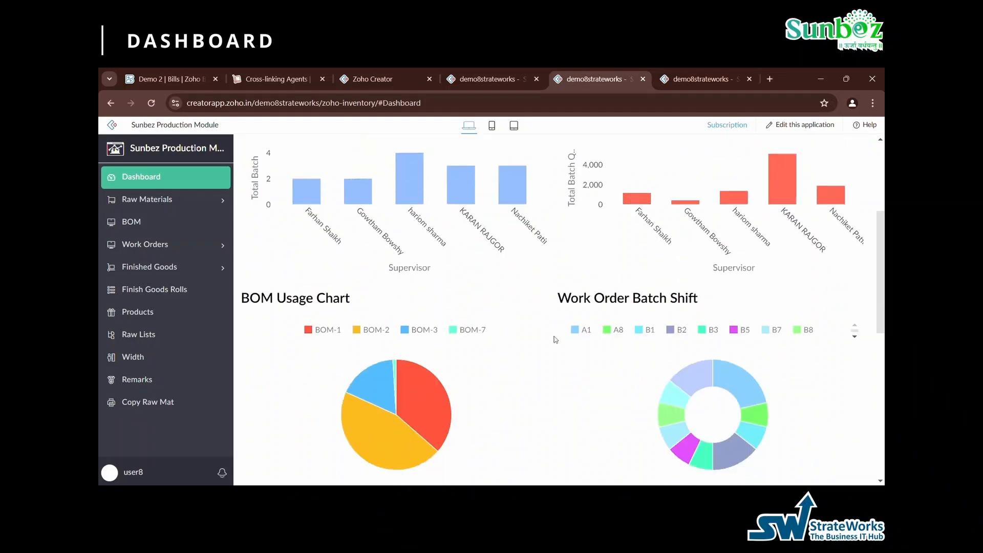
{"action": "mouse_move", "coordinate": [371, 357]}
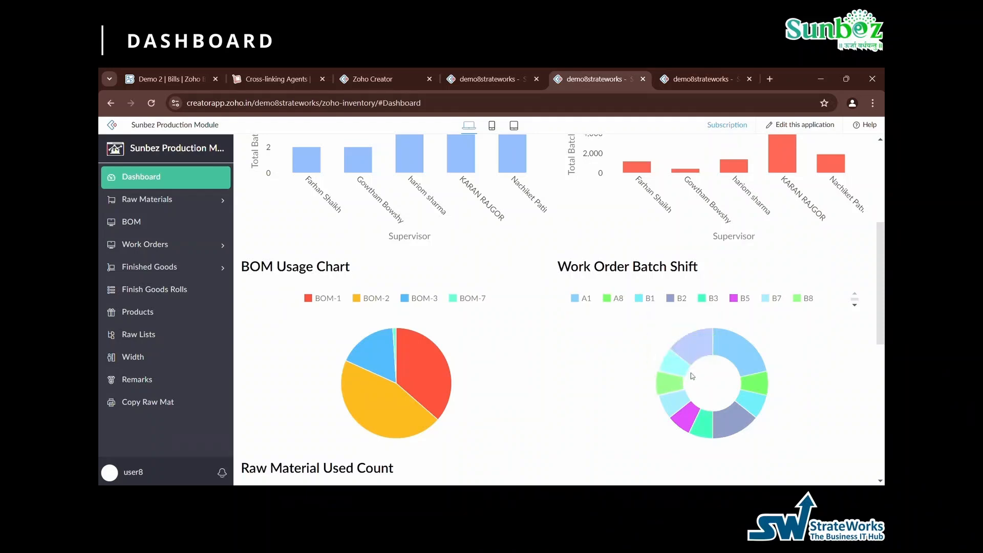
{"action": "mouse_move", "coordinate": [755, 363]}
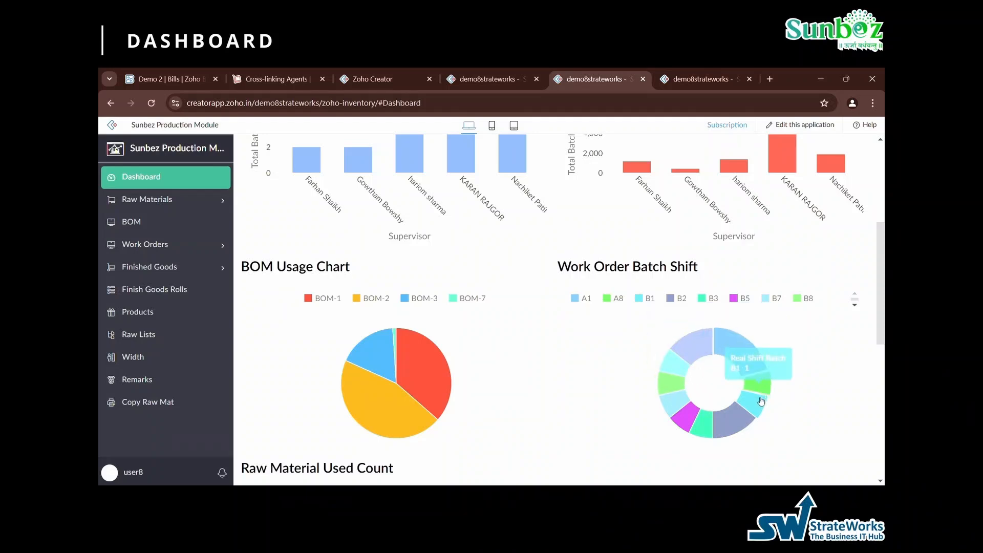
- Examine the dashboard's Raw Material Used Count chart and the EPE, EVA and POE bars in Most Product Production
{"action": "scroll", "coordinate": [542, 402], "scroll_direction": "down", "scroll_amount": 1}
{"action": "scroll", "coordinate": [542, 402], "scroll_direction": "down", "scroll_amount": 4}
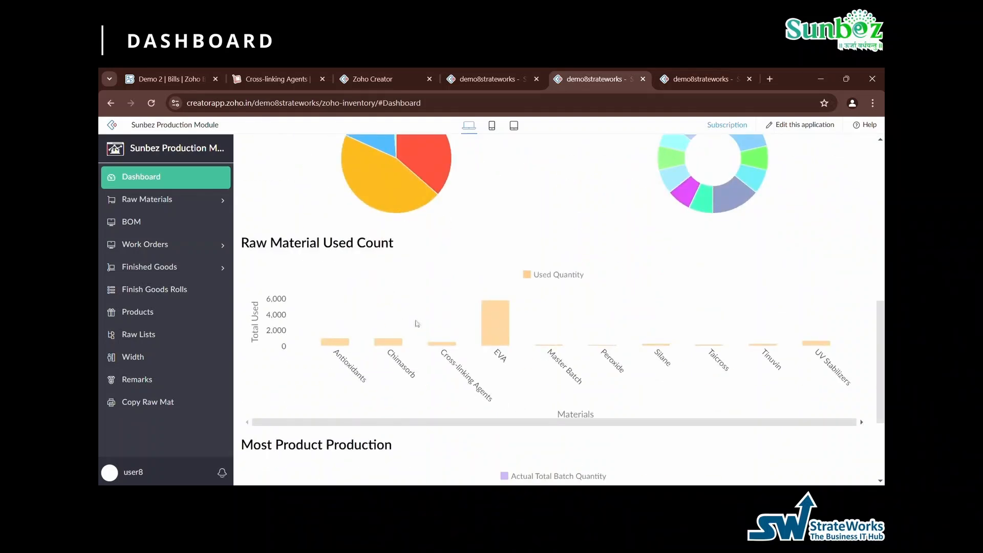
{"action": "mouse_move", "coordinate": [501, 322]}
{"action": "scroll", "coordinate": [461, 313], "scroll_direction": "down", "scroll_amount": 3}
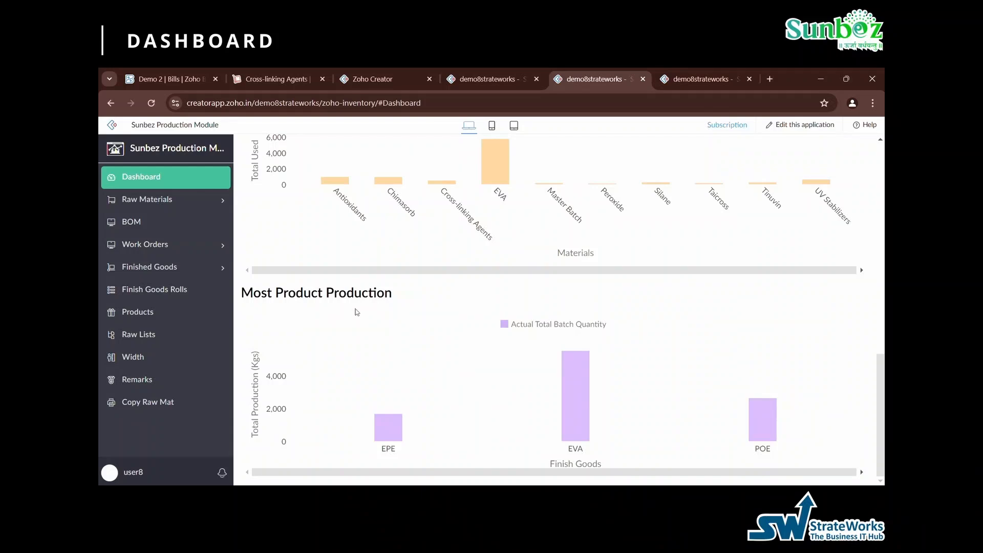
{"action": "mouse_move", "coordinate": [390, 430]}
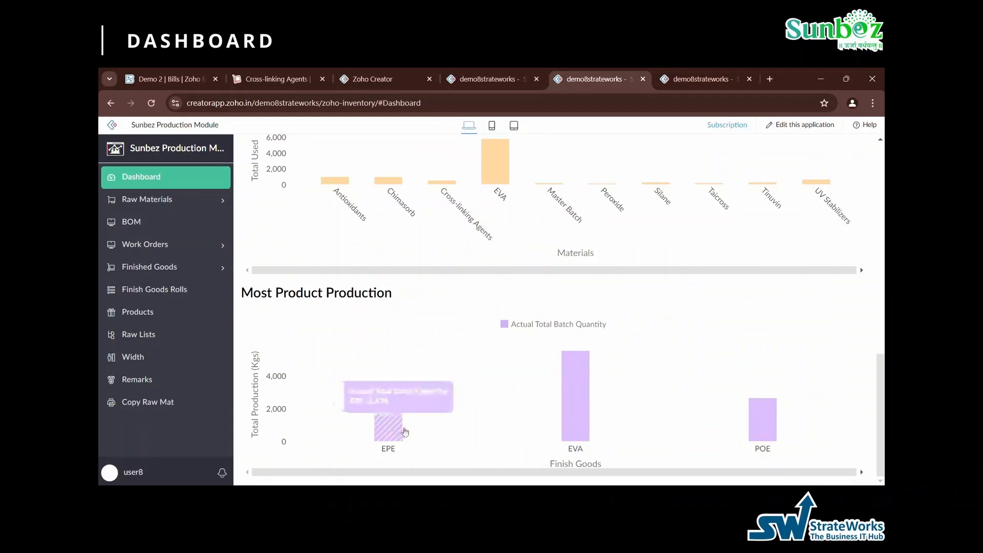
{"action": "mouse_move", "coordinate": [580, 400]}
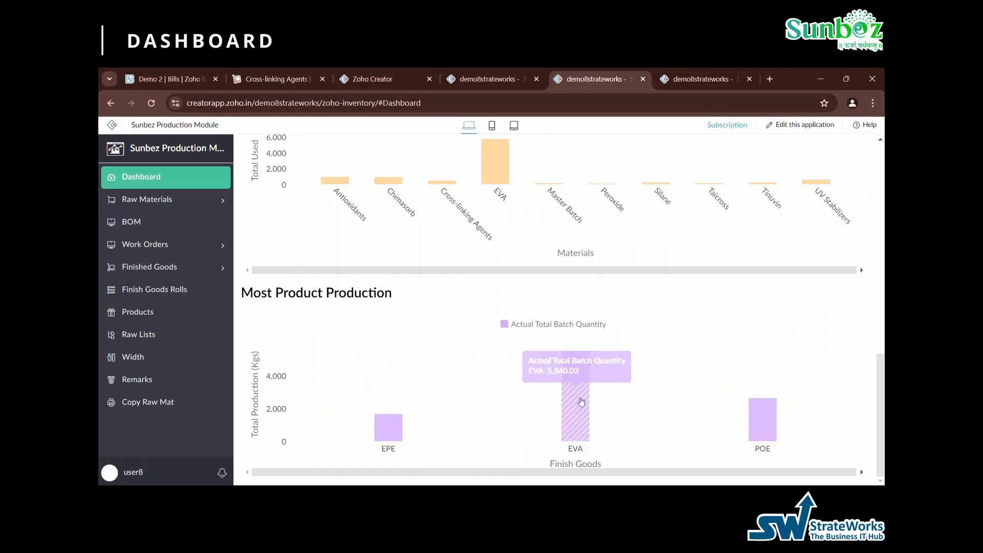
{"action": "mouse_move", "coordinate": [770, 425]}
{"action": "scroll", "coordinate": [768, 426], "scroll_direction": "down", "scroll_amount": 1}
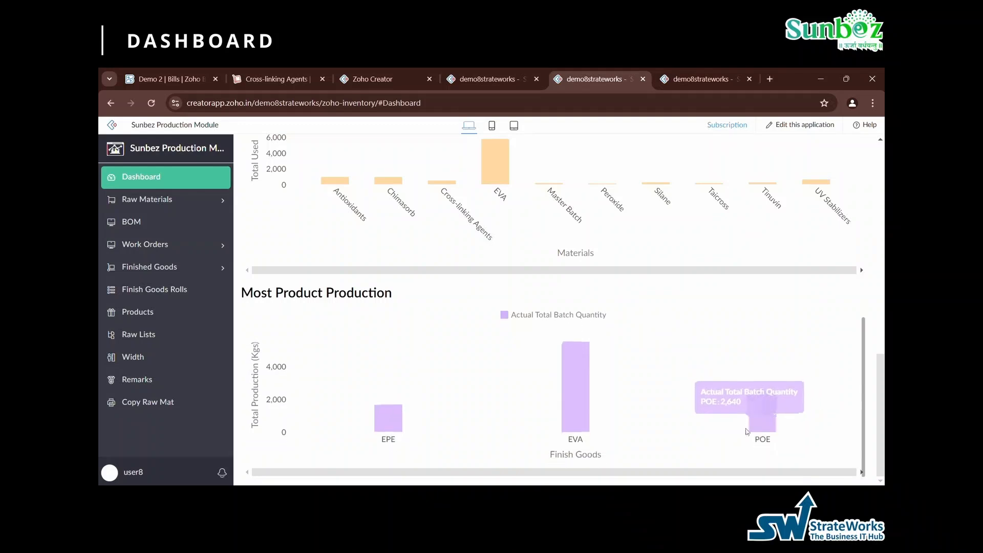